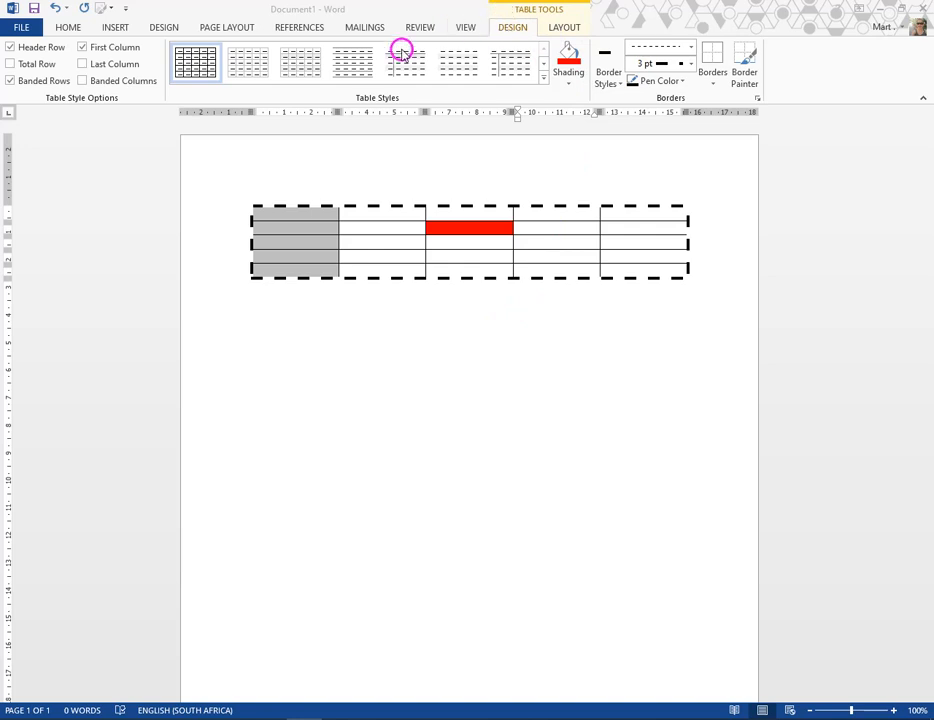
Place the cursor in the table and examine its layout options for properties, selection and gridlines
left_click(515, 375)
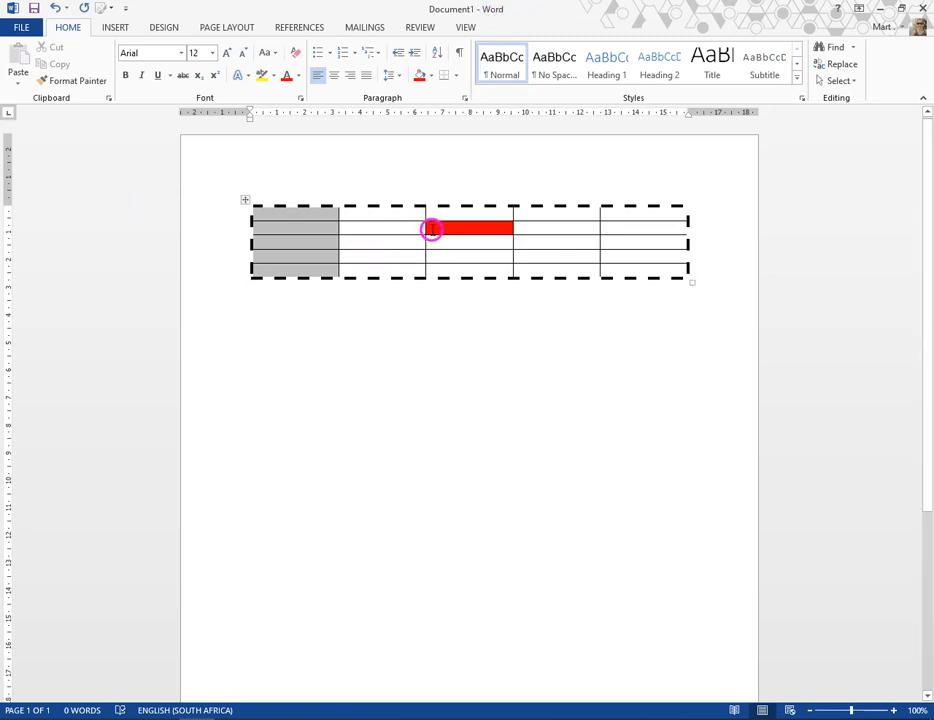
left_click(386, 226)
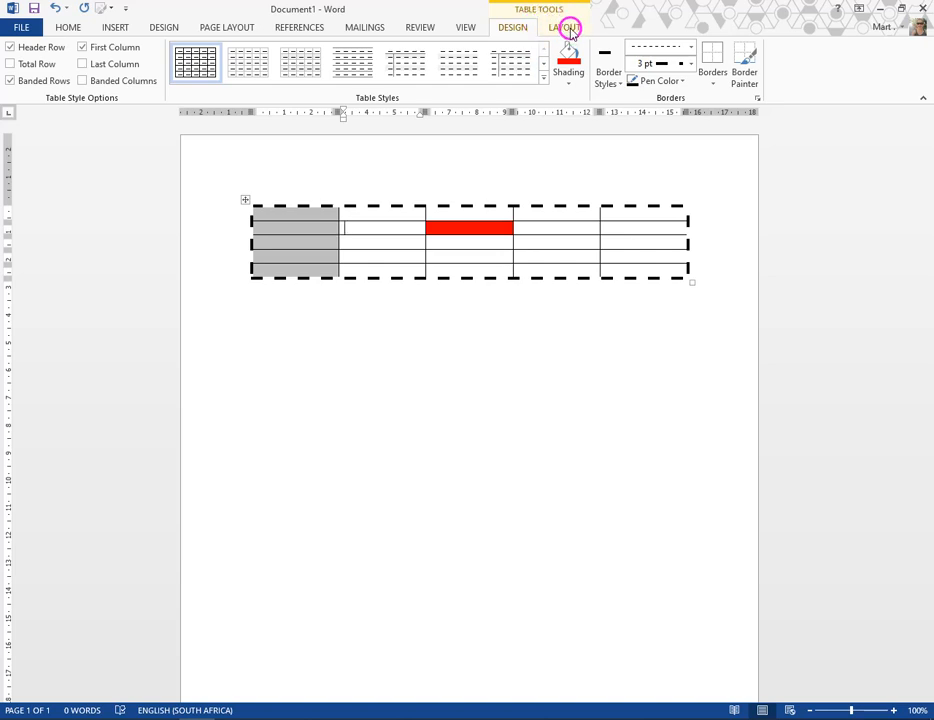
left_click(568, 28)
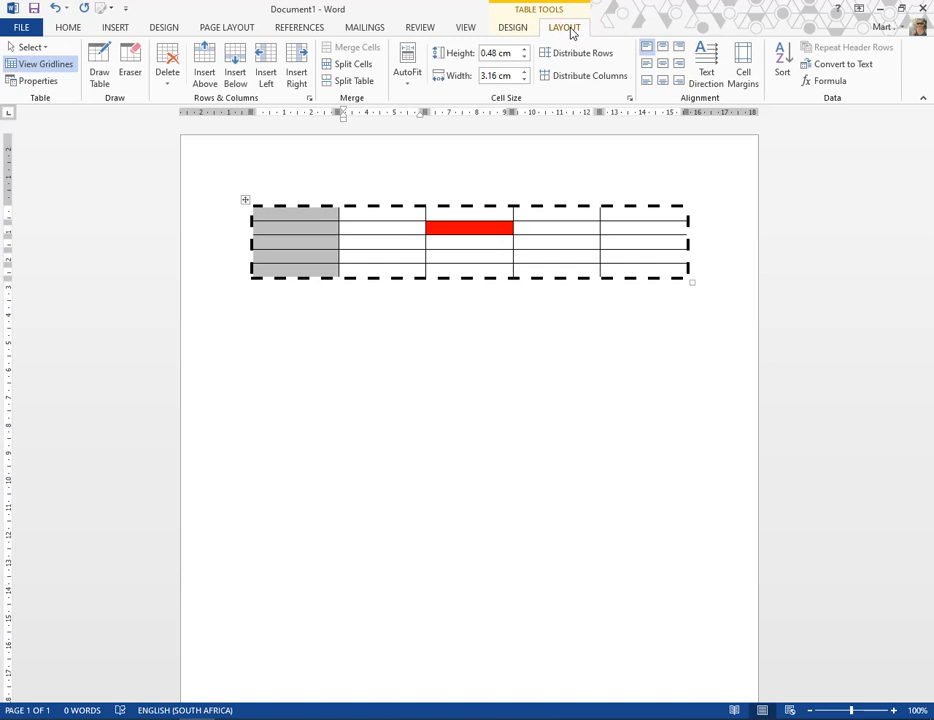
left_click(40, 83)
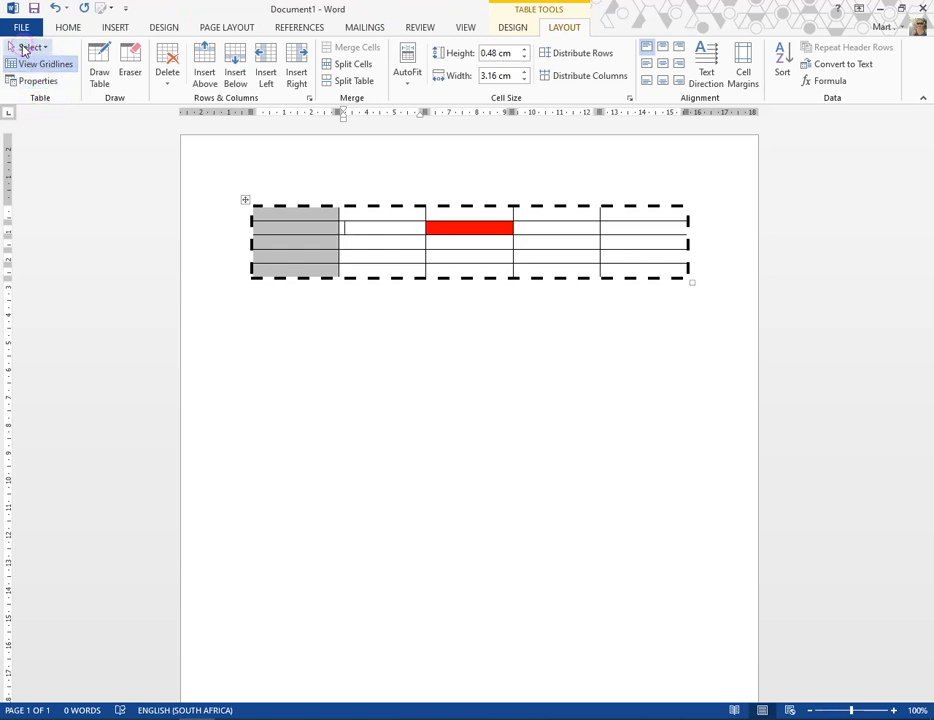
left_click(24, 48)
left_click(54, 78)
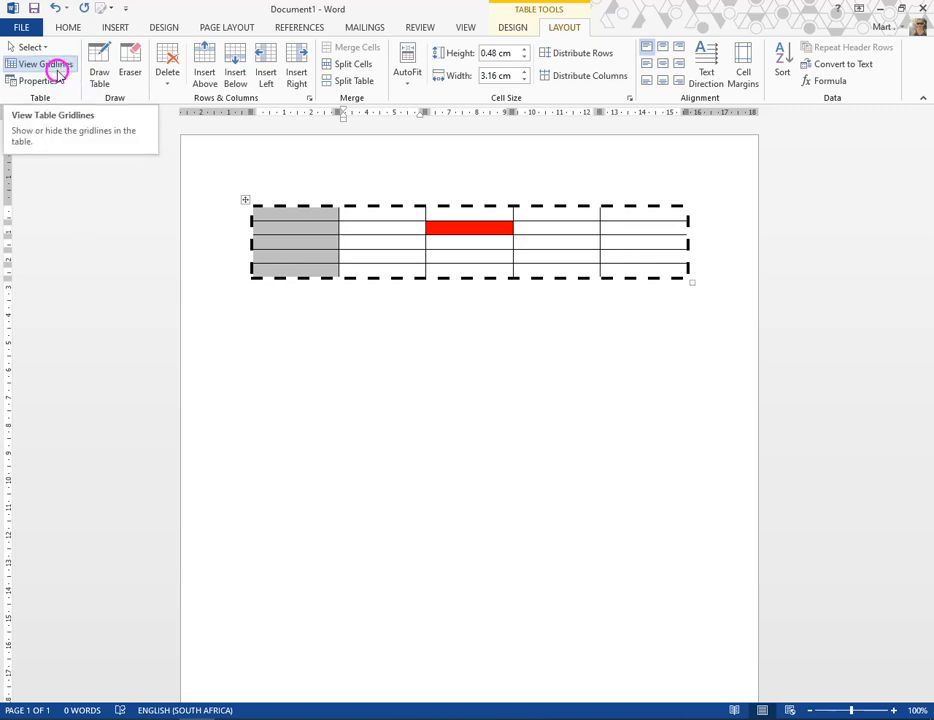
left_click(57, 66)
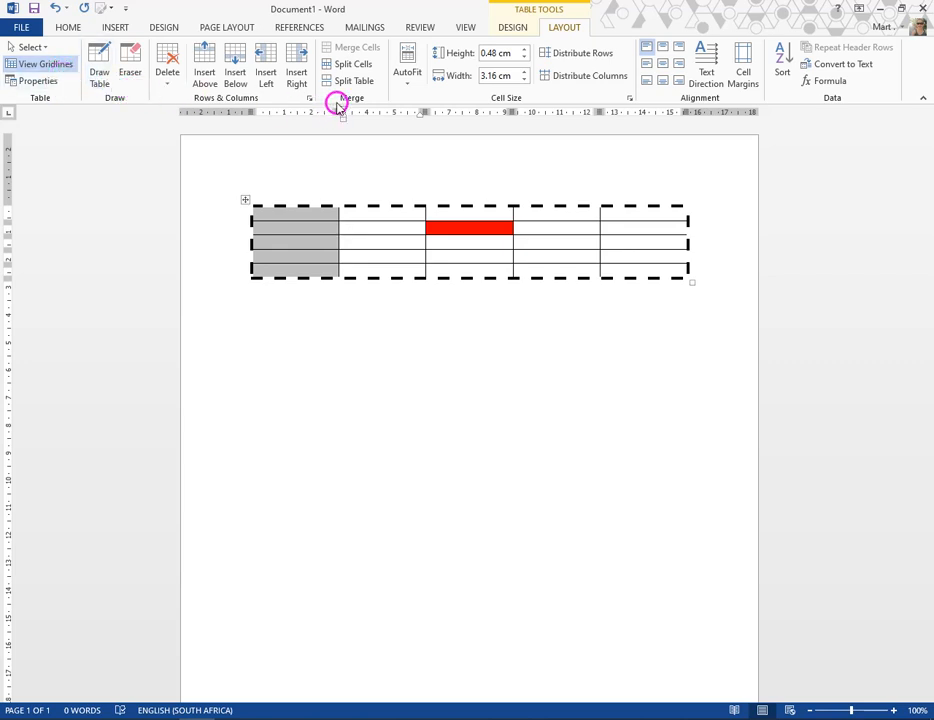
Remove all borders and all shading from the entire table
left_click(246, 199)
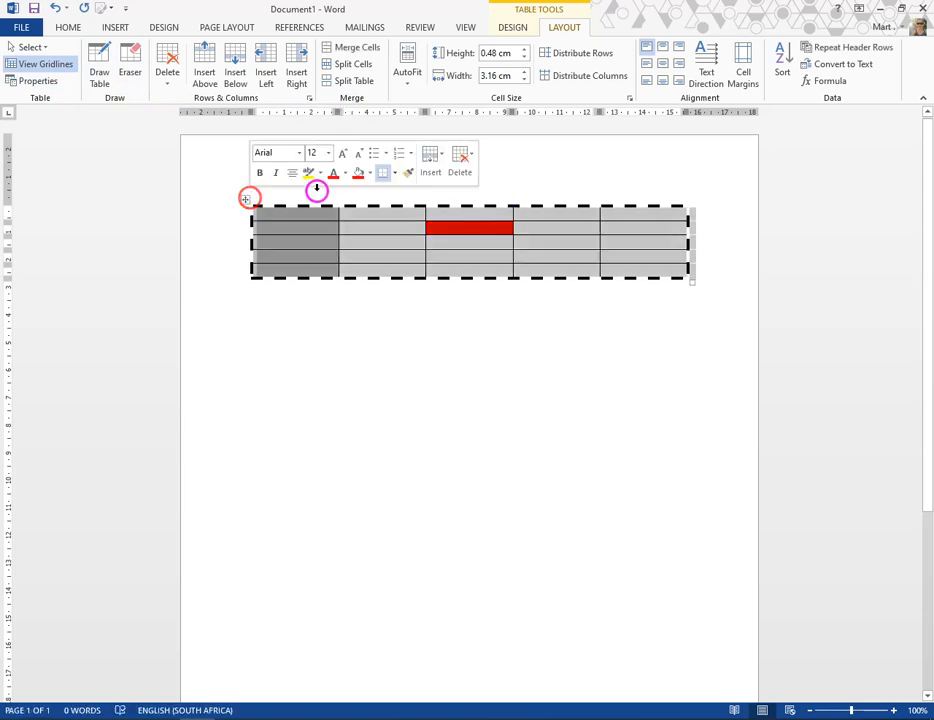
left_click(513, 27)
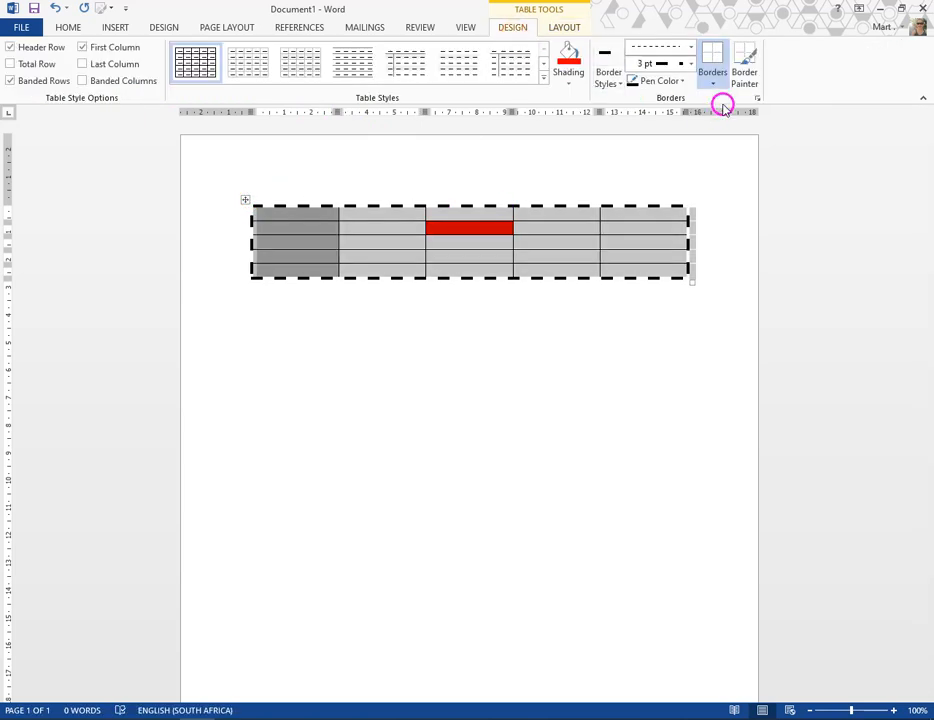
left_click(716, 84)
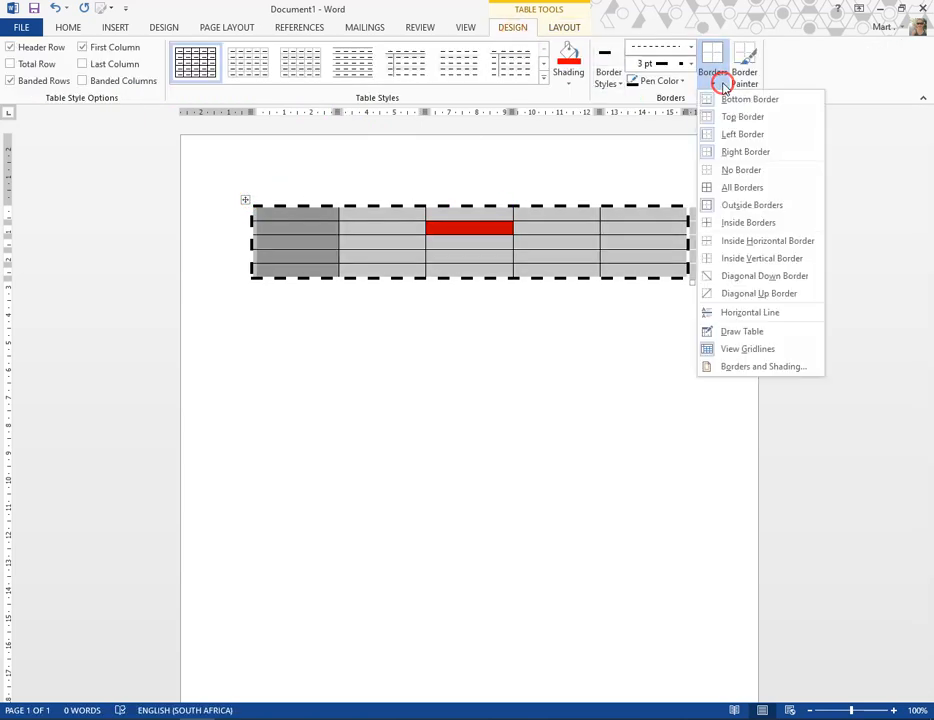
left_click(744, 171)
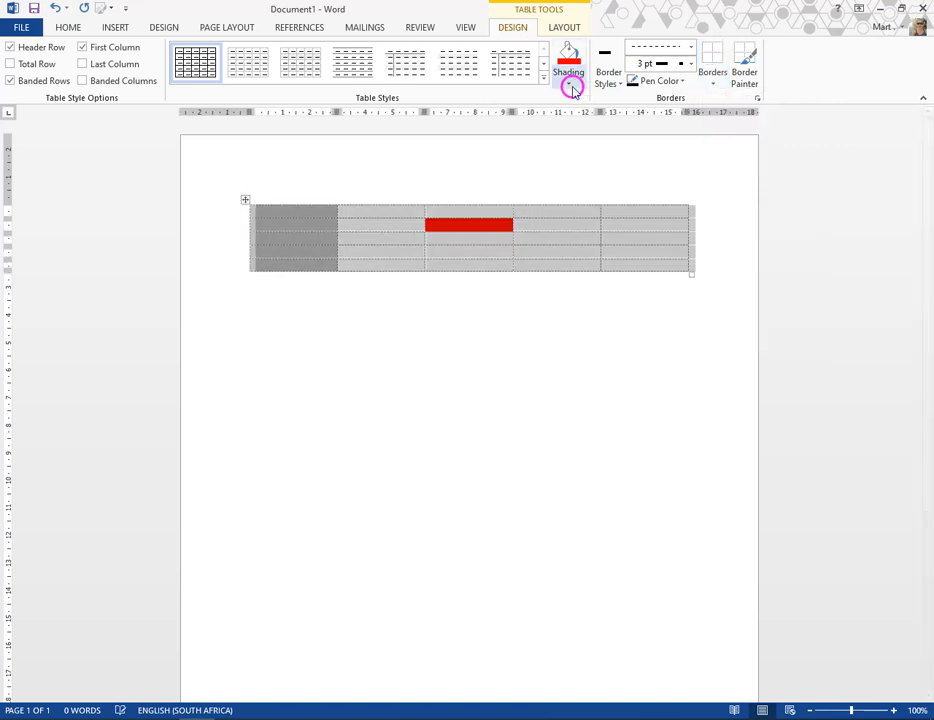
left_click(569, 86)
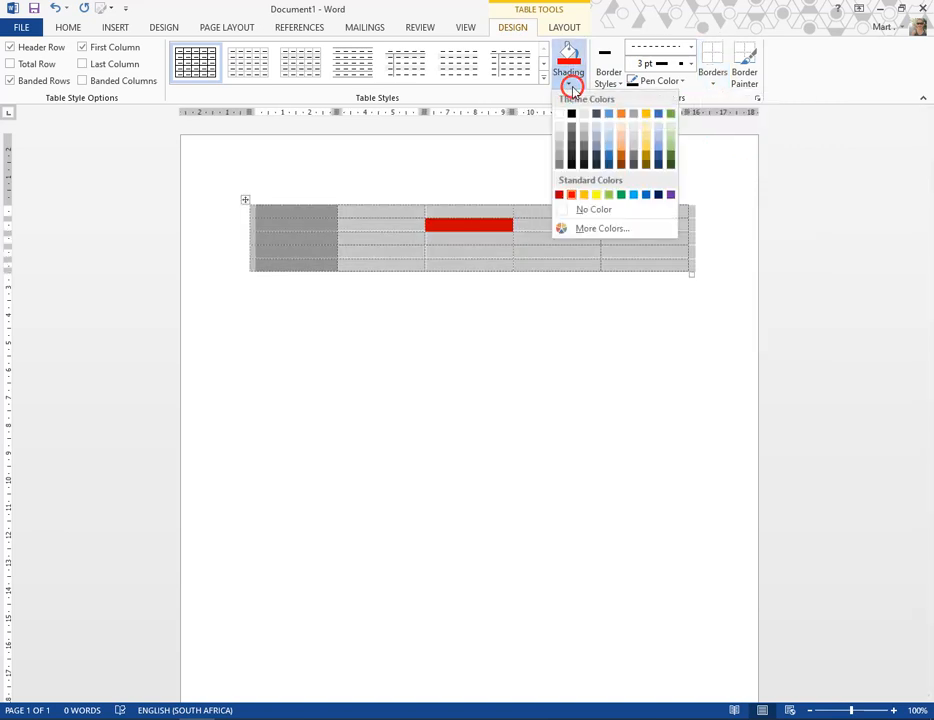
left_click(601, 210)
left_click(546, 236)
Hide the borderless table's gridlines and show them again
left_click(568, 28)
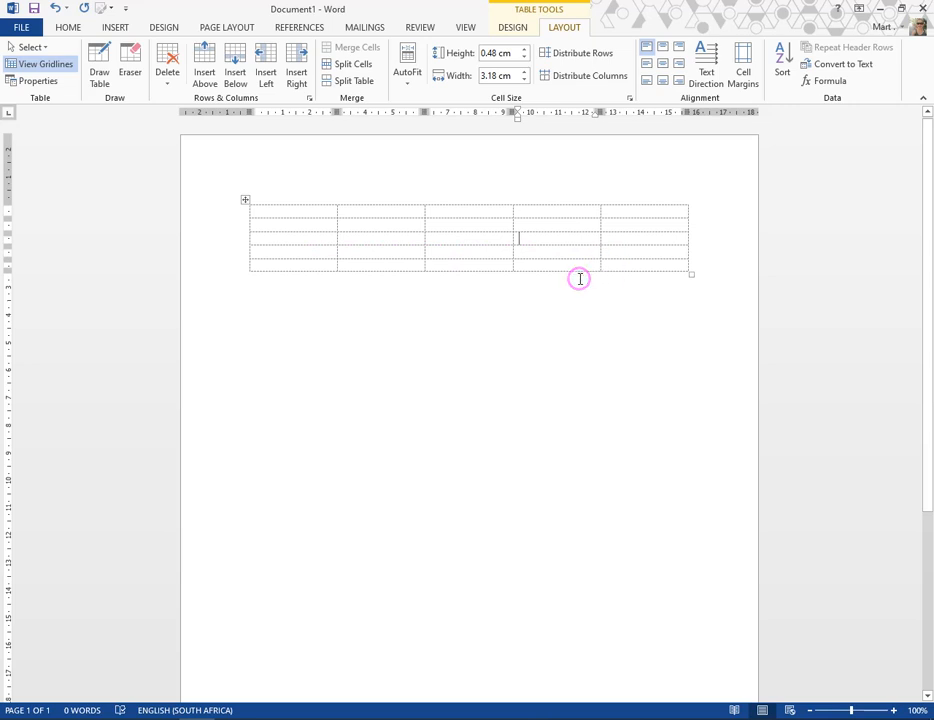
scroll(580, 278, "up", 5)
scroll(580, 278, "up", 4)
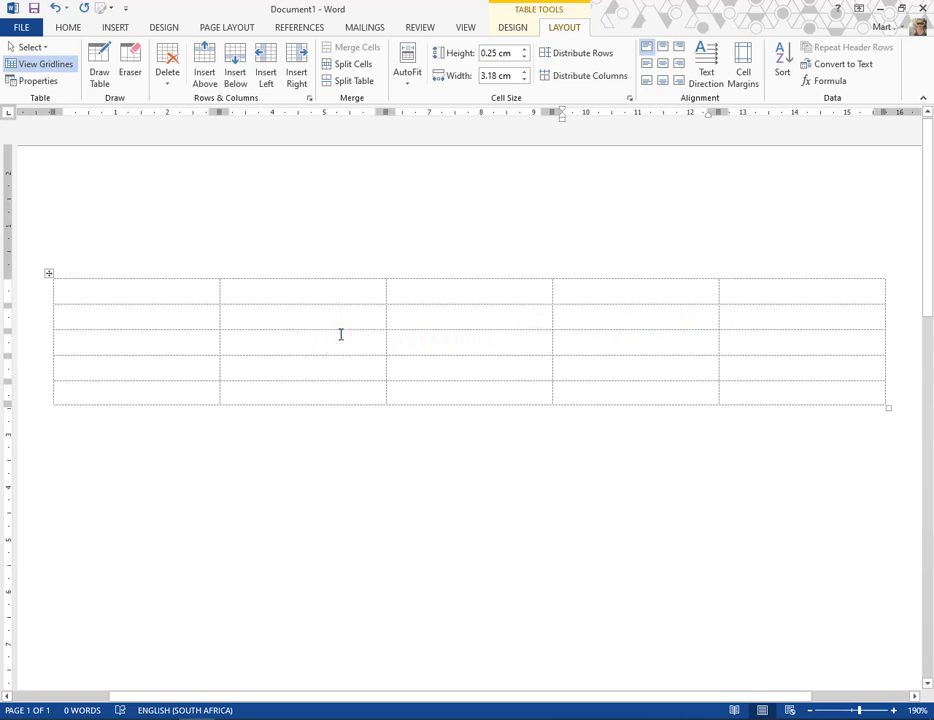
left_click(25, 66)
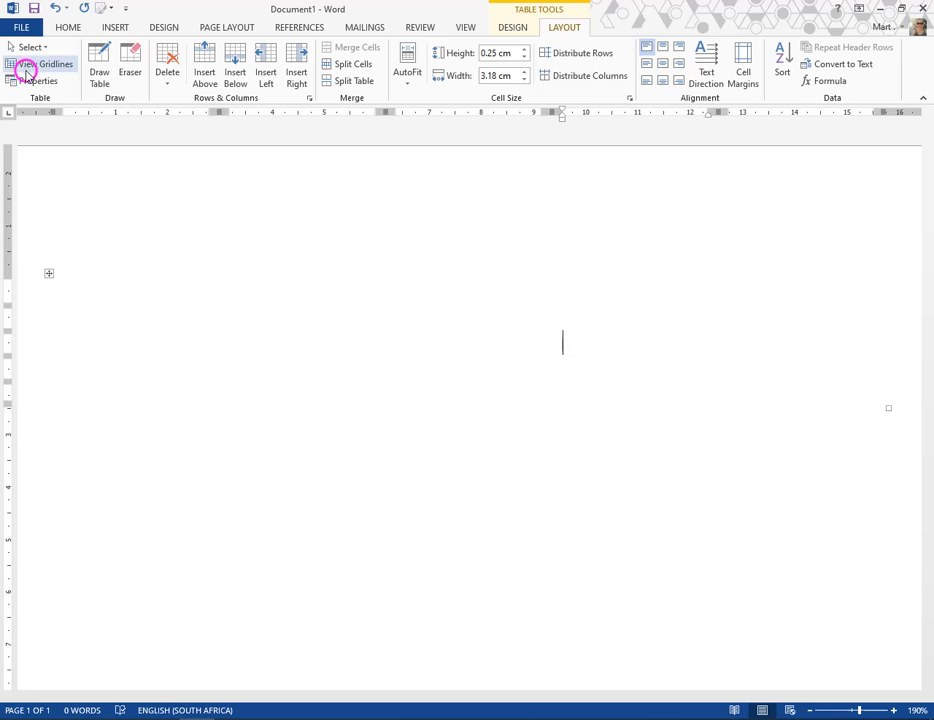
left_click(45, 66)
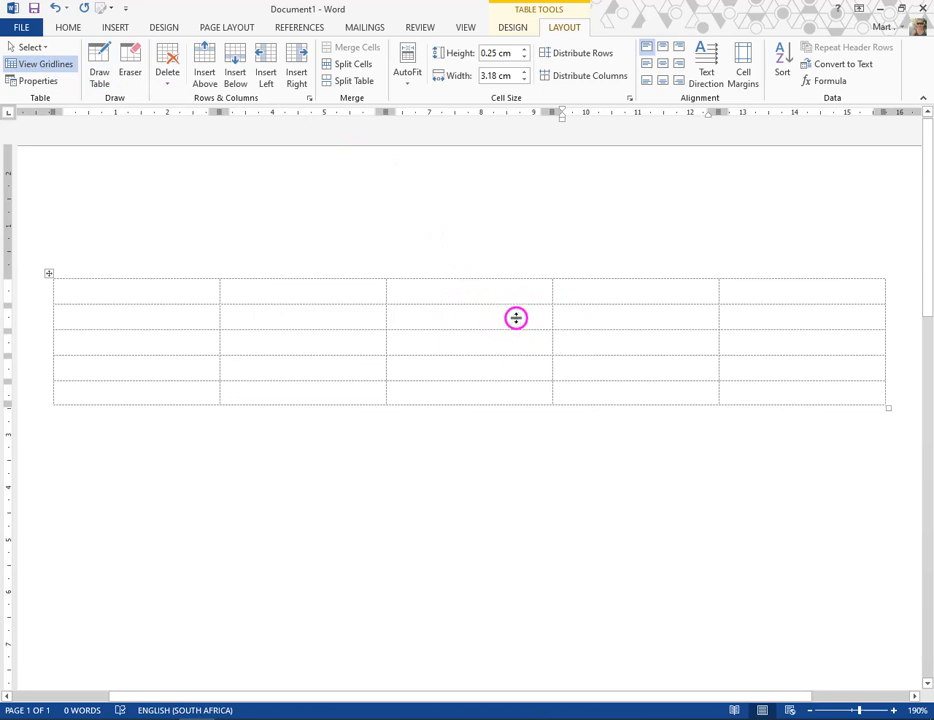
Choose a solid ½ pt border line and apply all borders to the fourth cell of the third row
left_click(810, 710)
left_click(810, 710)
left_click(810, 710)
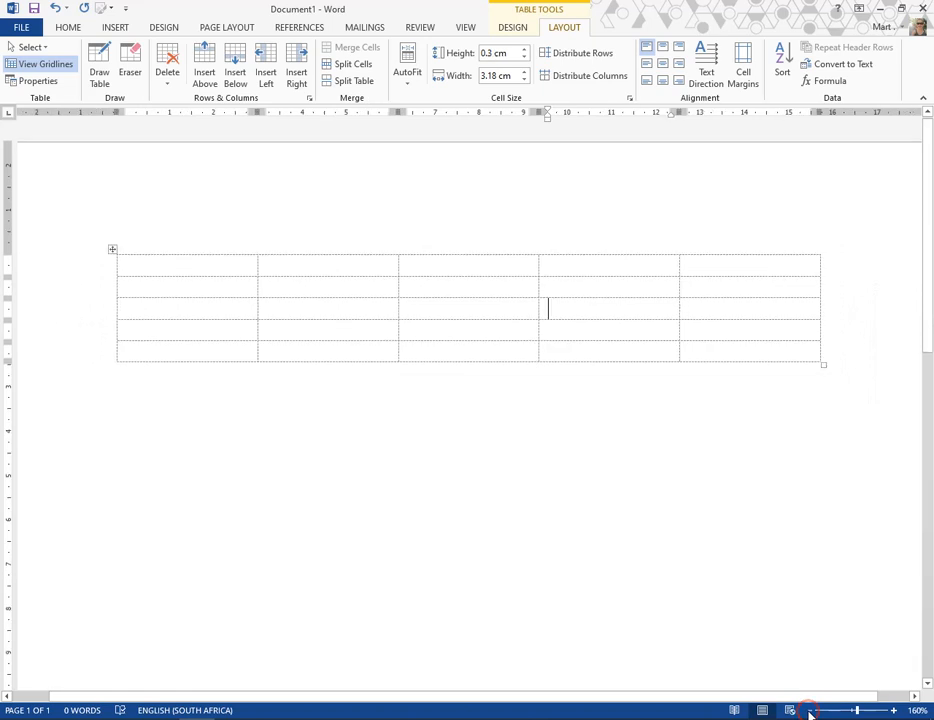
left_click(810, 710)
left_click(810, 710)
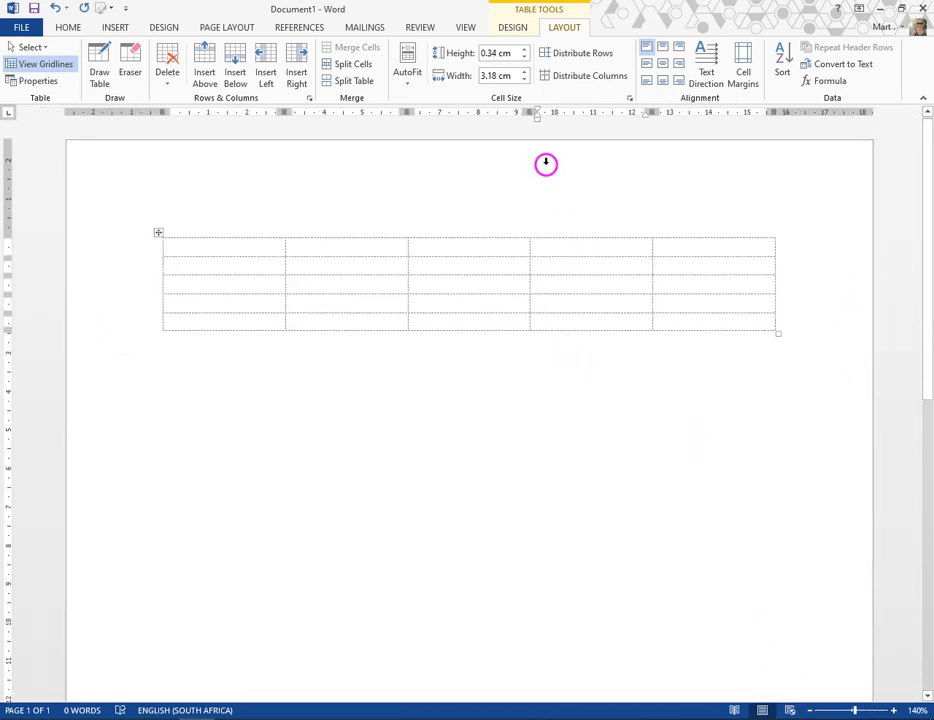
left_click(509, 27)
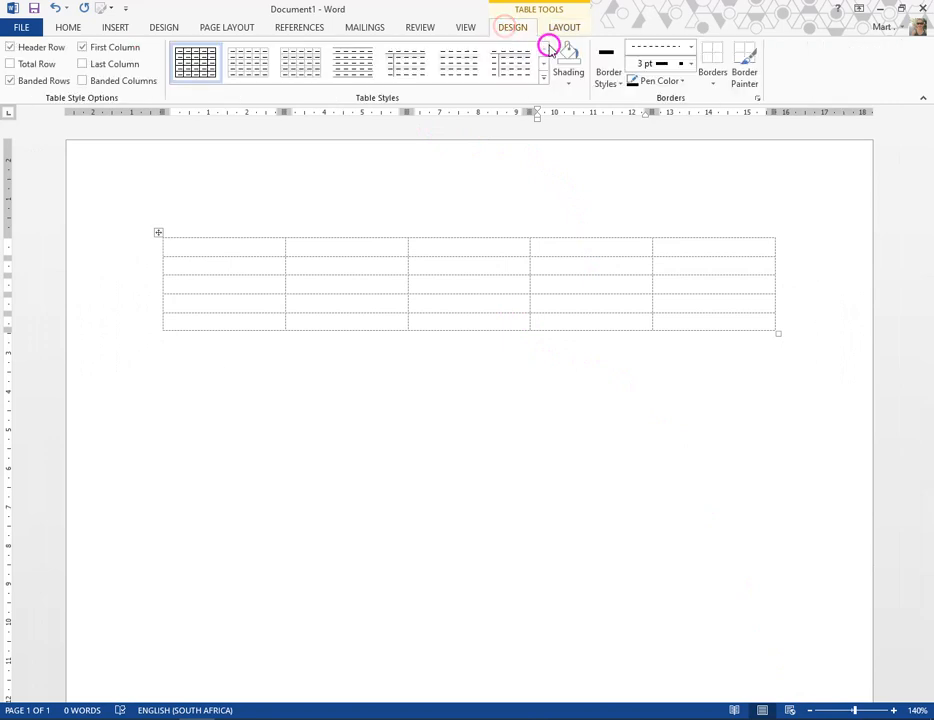
left_click(690, 46)
left_click(673, 87)
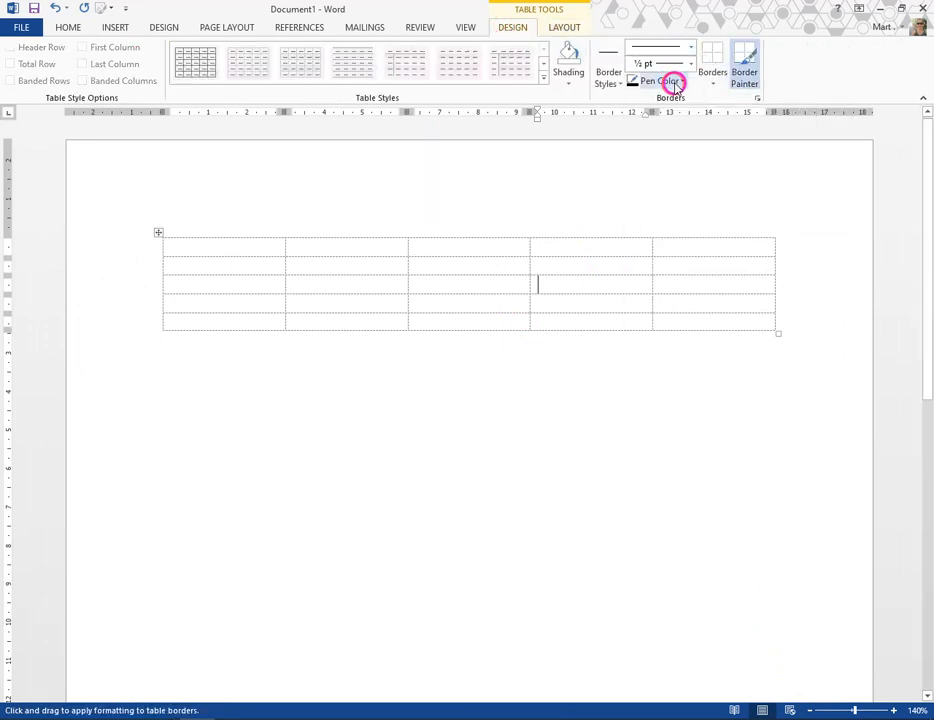
left_click(700, 83)
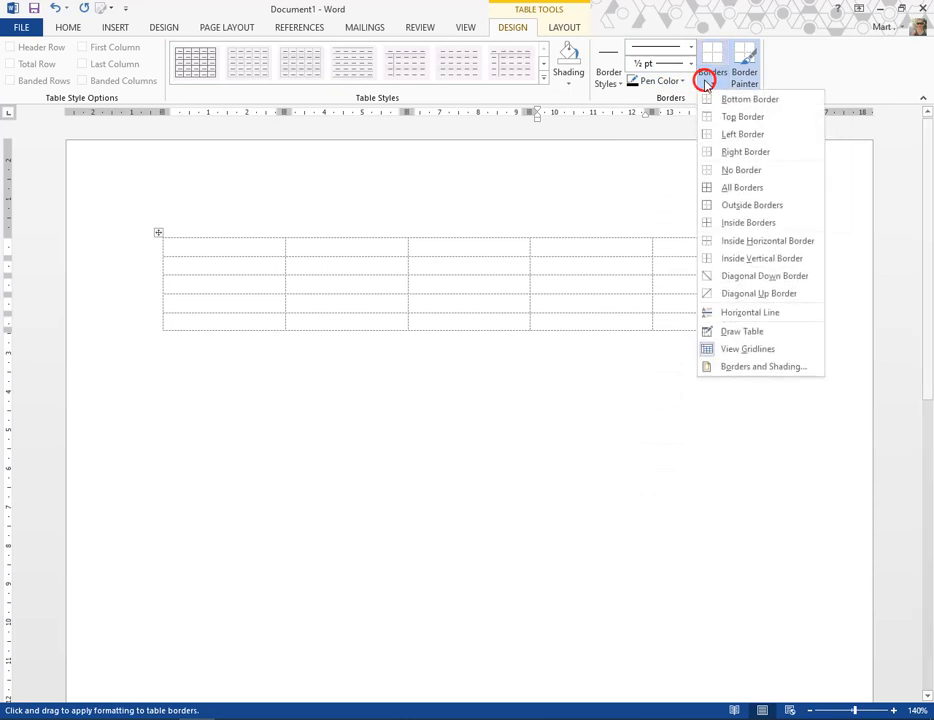
left_click(737, 188)
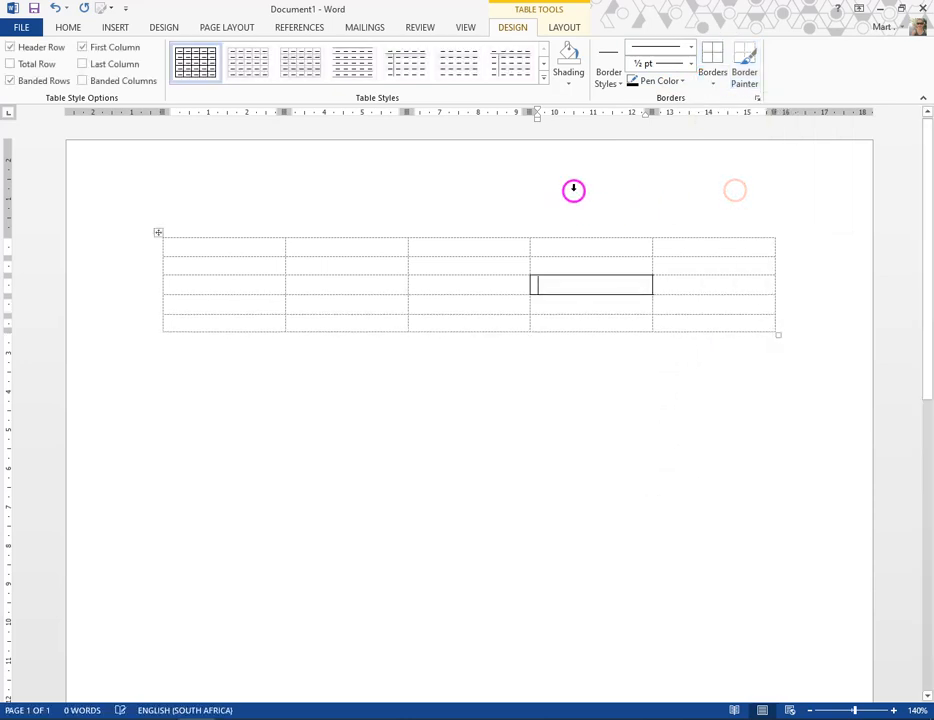
Apply all borders to the entire table with the solid ½ pt line
left_click(160, 232)
left_click(714, 58)
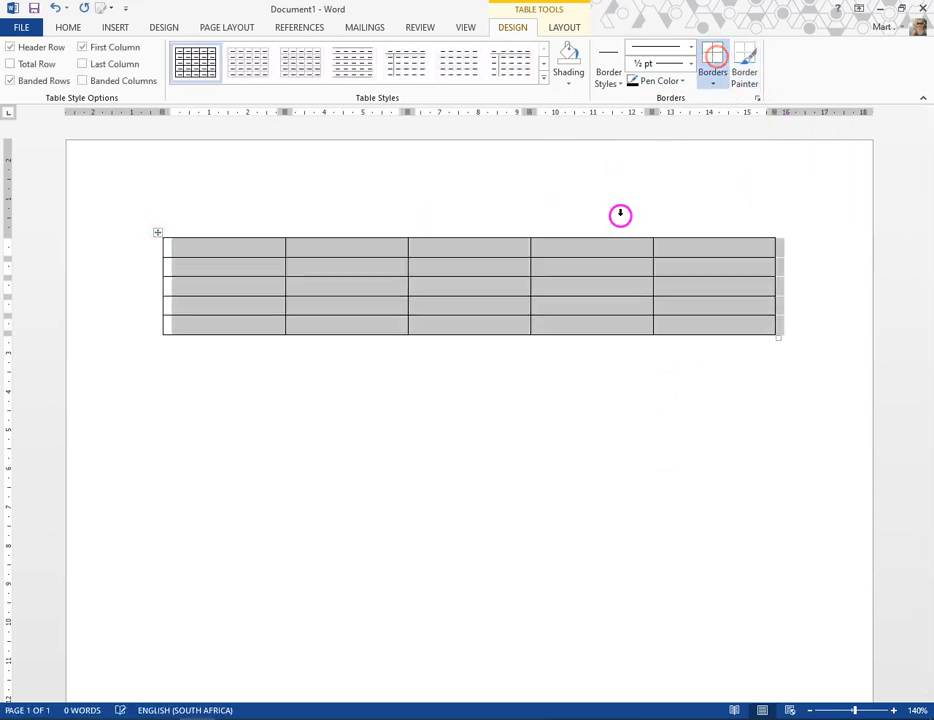
left_click(603, 248)
Select the second through fifth rows of the table from the margin
left_click(564, 27)
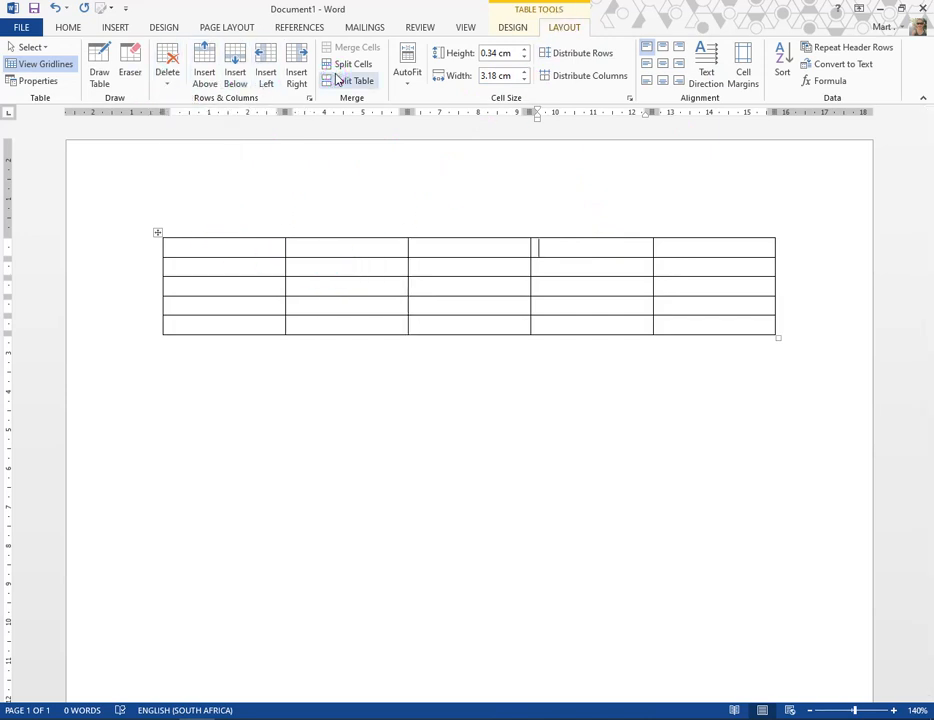
left_click(215, 250)
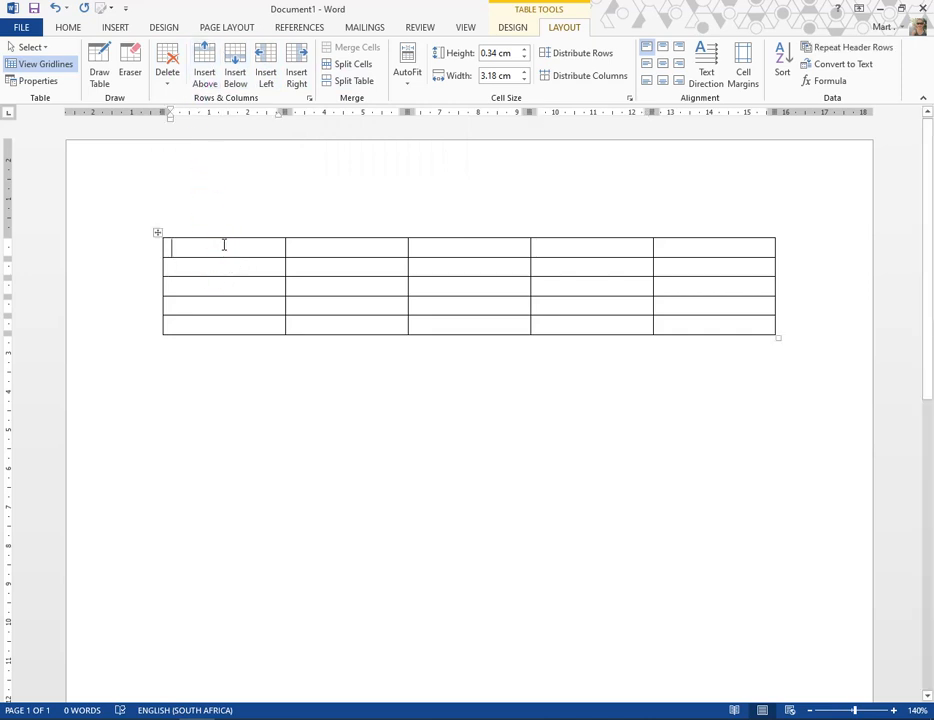
left_click(92, 271)
left_click(94, 271)
left_click_drag(92, 277, 74, 323)
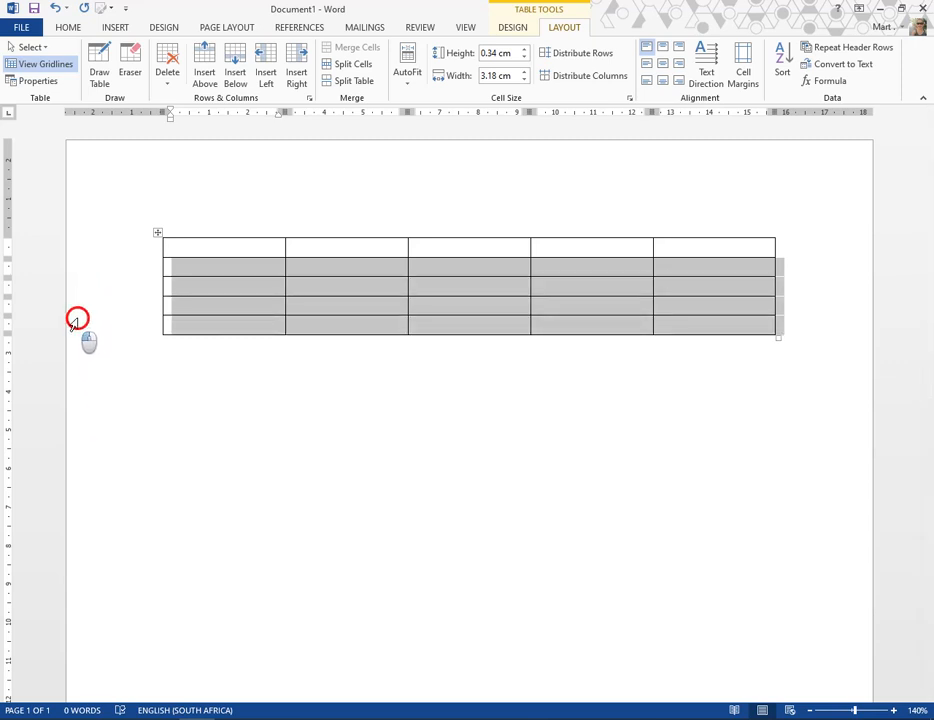
left_click_drag(77, 320, 80, 316)
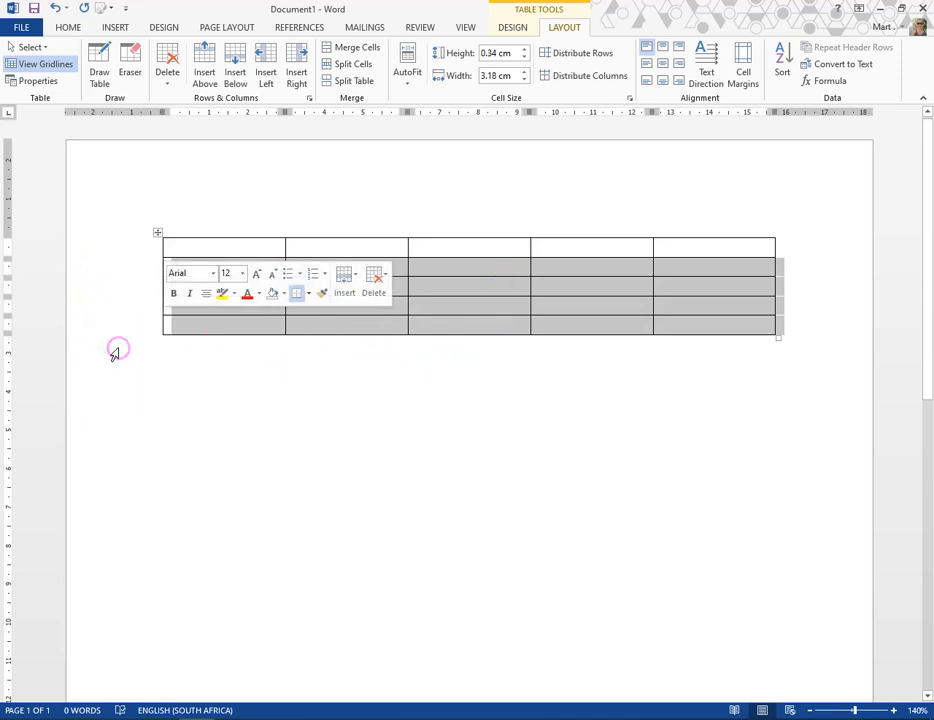
Insert a row above the table's third row and another row directly below the new one
left_click(118, 284)
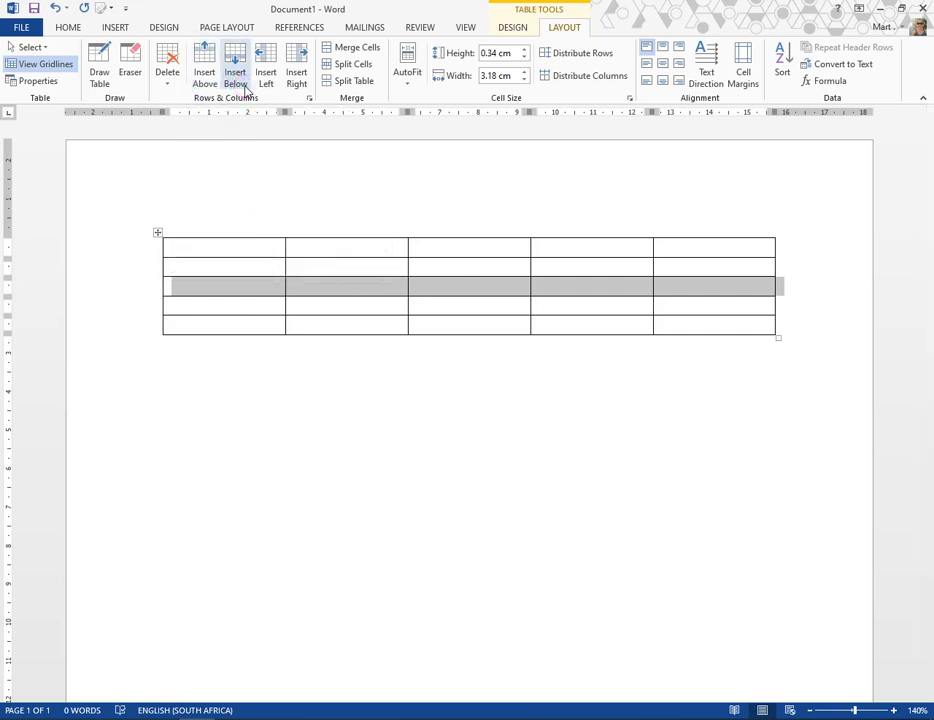
left_click(216, 86)
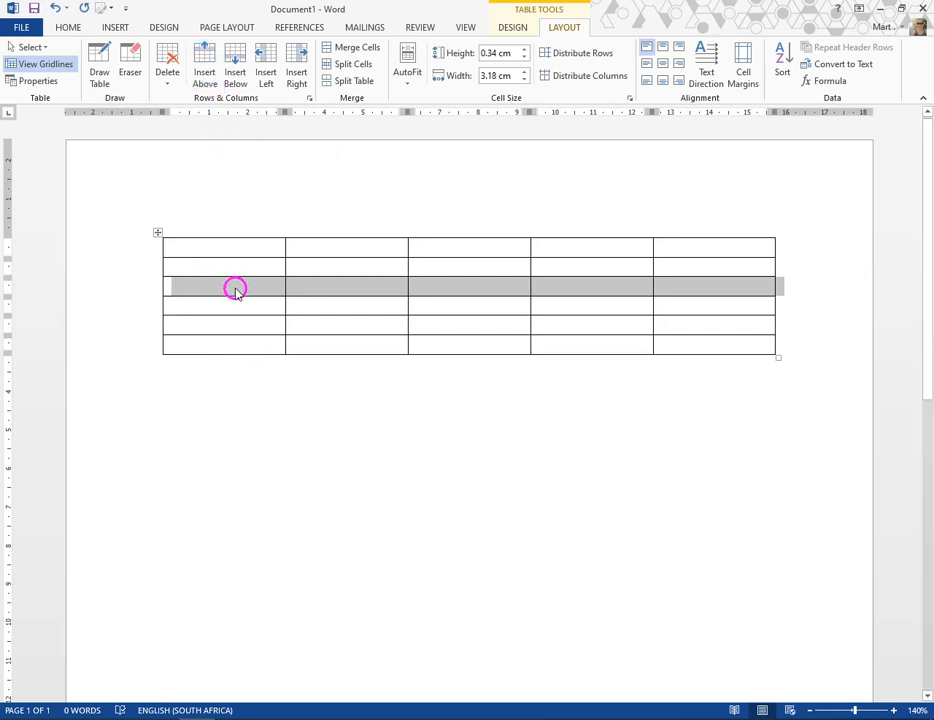
left_click(240, 60)
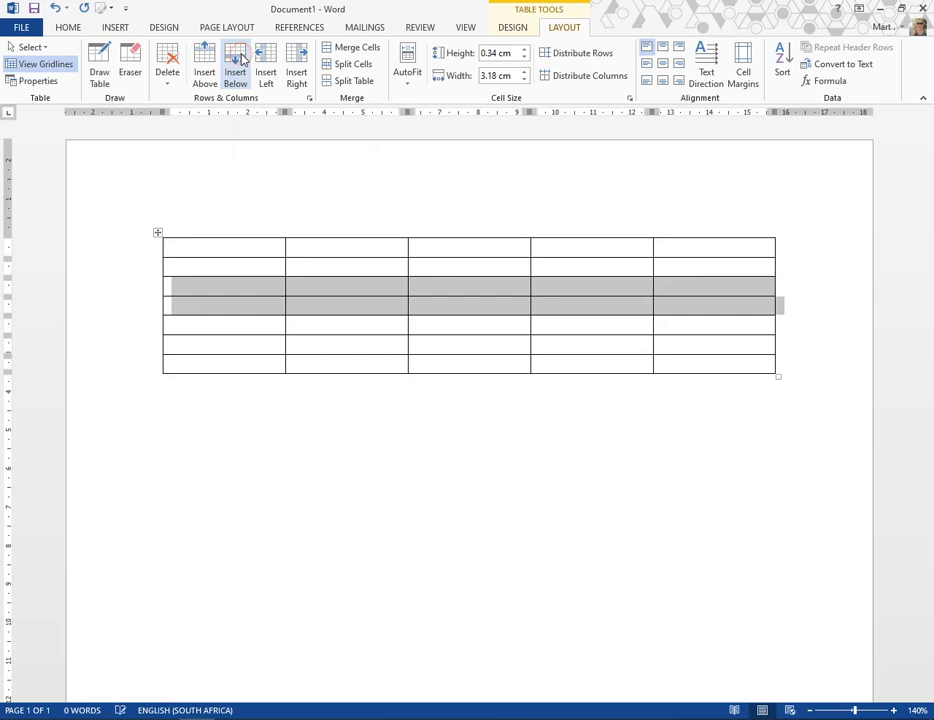
left_click(240, 320)
left_click(252, 290)
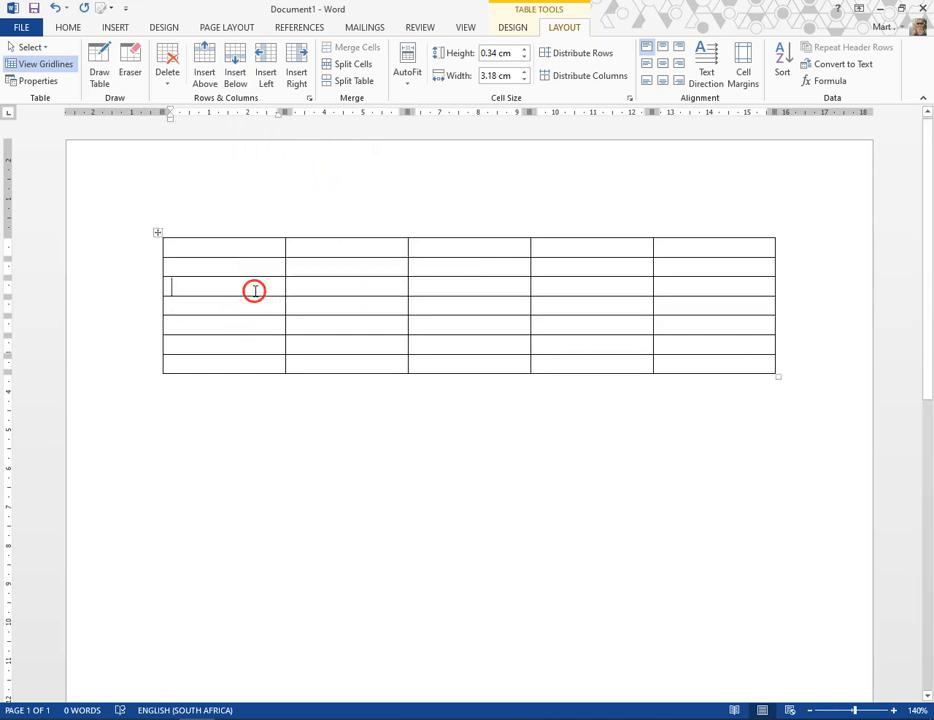
Enter "heading" in the first row of the table's third column
left_click(477, 249)
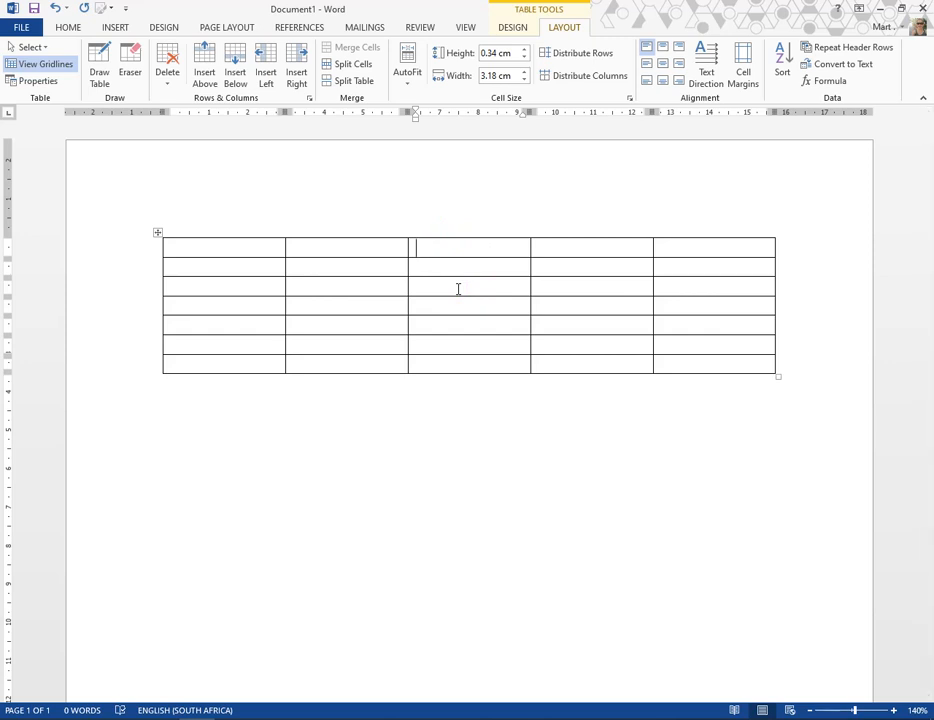
type("ding")
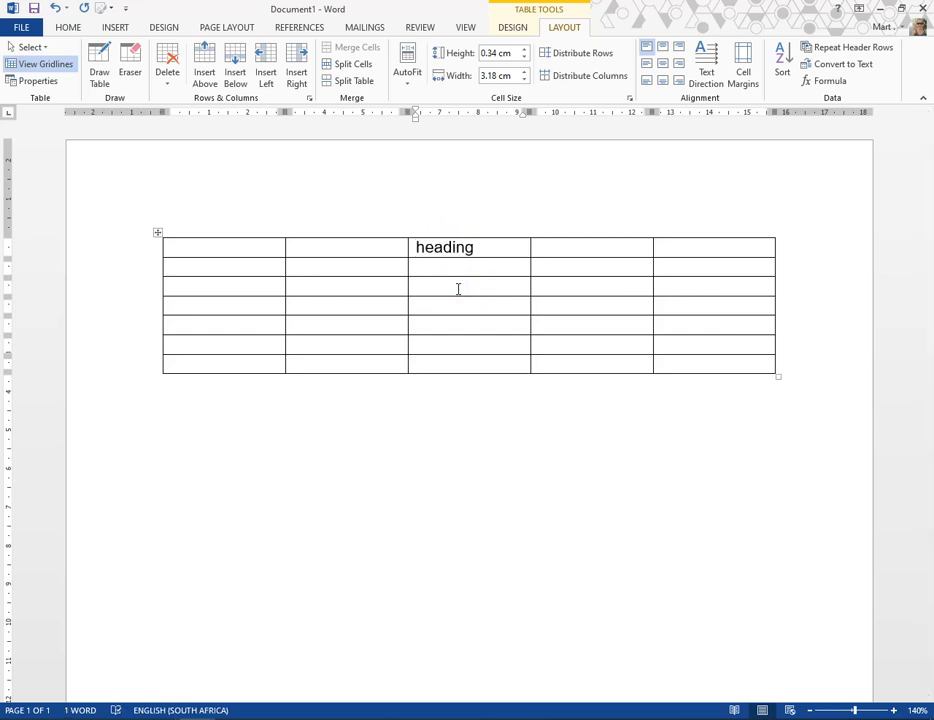
left_click(575, 292)
Insert a column immediately before the column containing "heading"
left_click(474, 250)
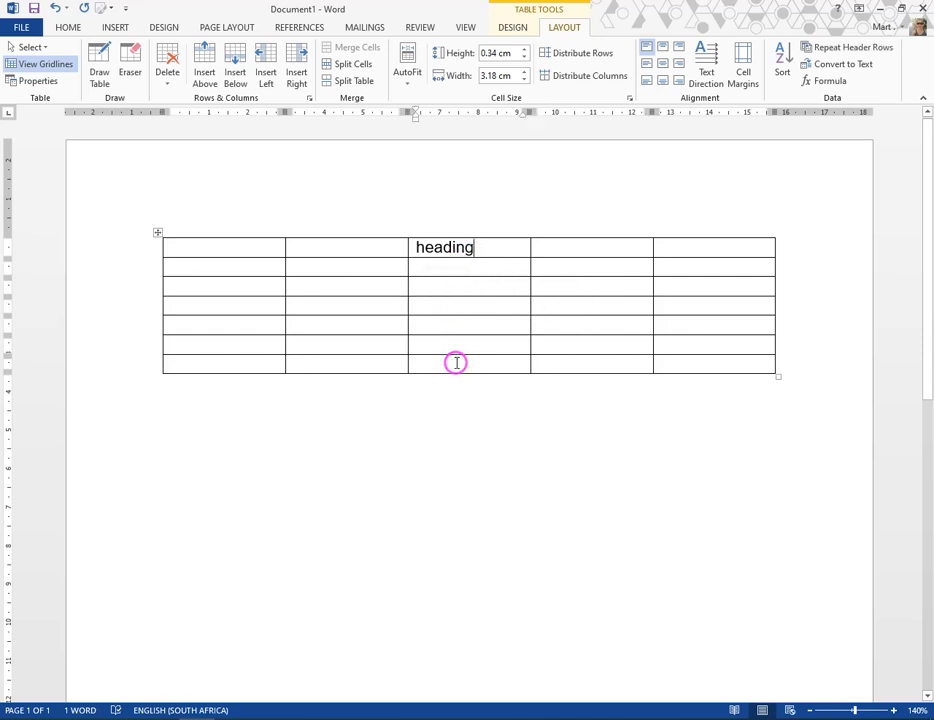
left_click(266, 70)
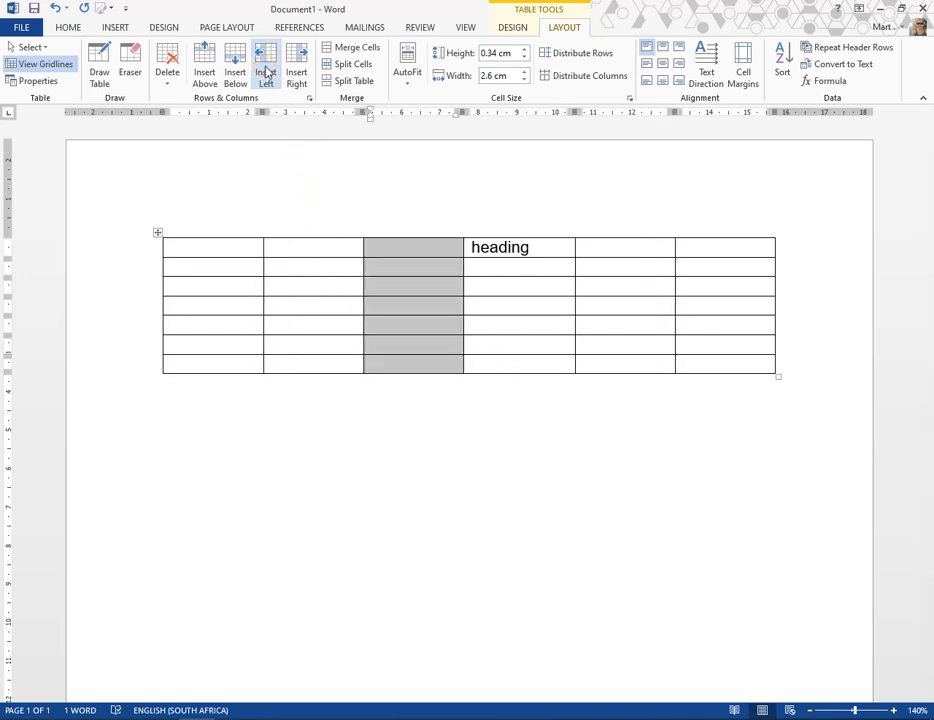
left_click(553, 251)
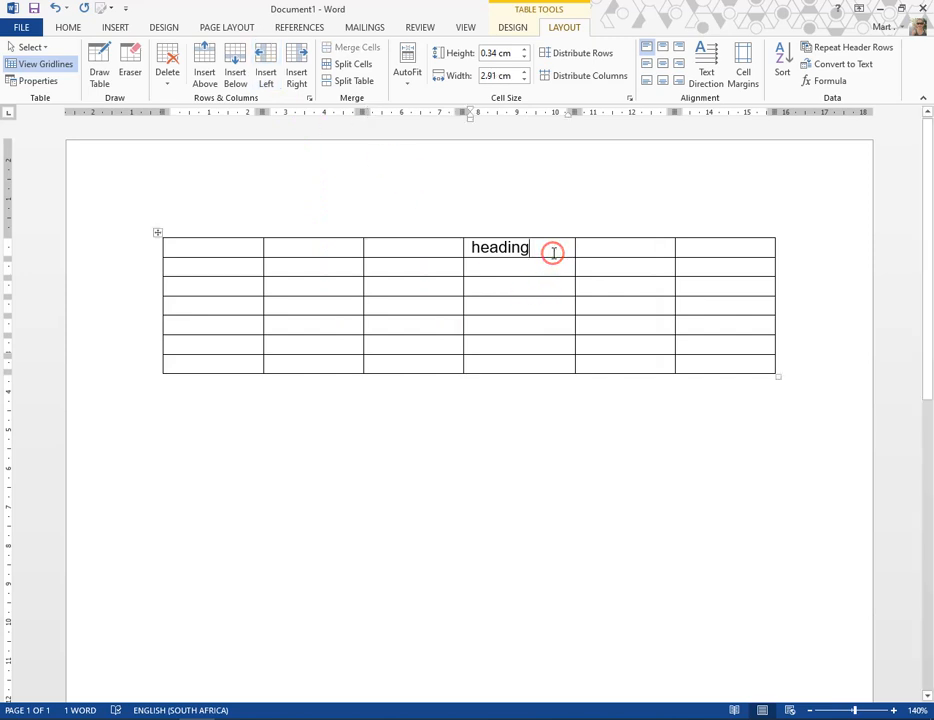
Insert a column immediately after the column containing "heading"
left_click(298, 56)
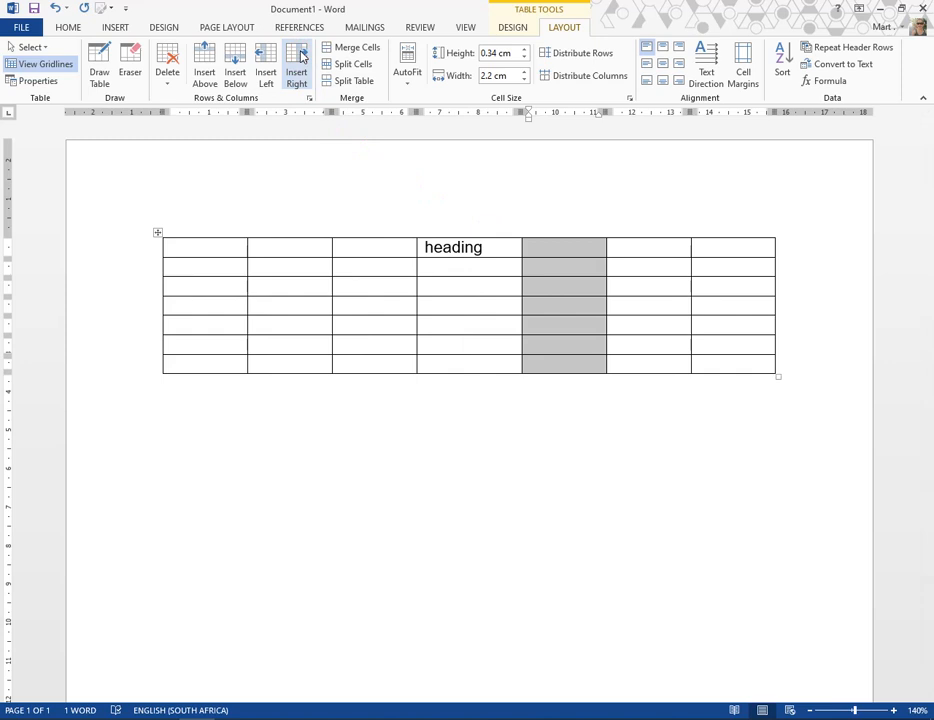
left_click(509, 276)
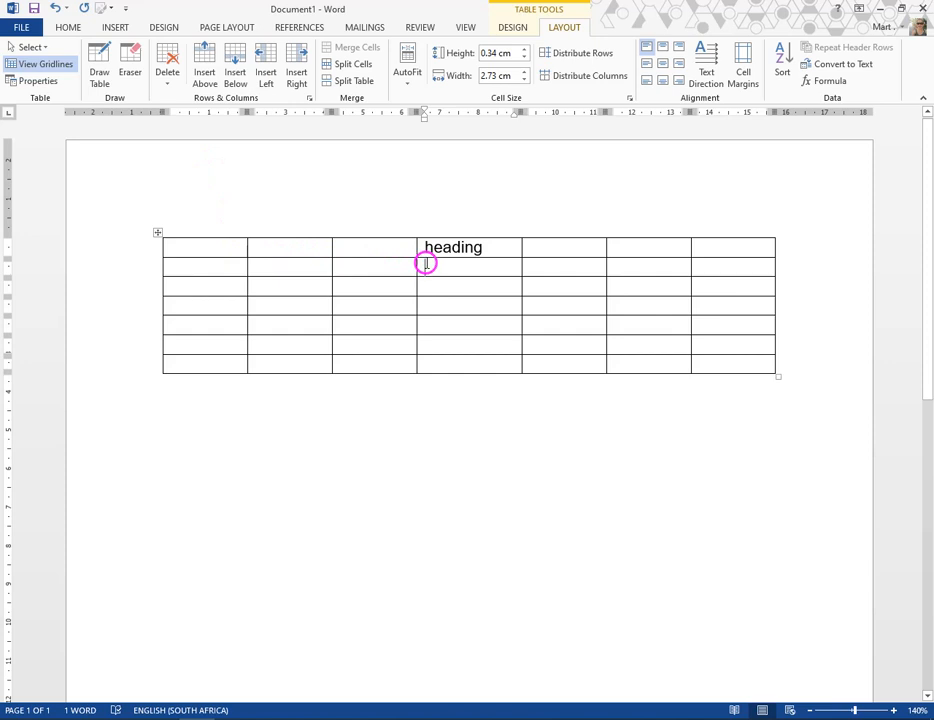
Delete the three empty columns before the column containing "heading"
left_click_drag(192, 156, 373, 167)
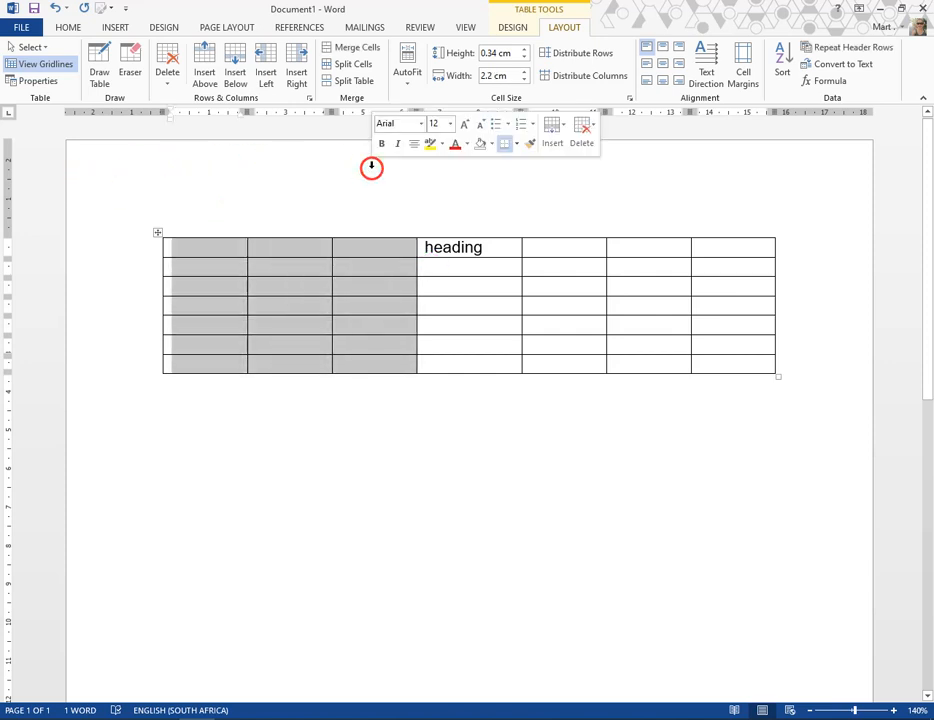
left_click(177, 85)
left_click(187, 122)
left_click(187, 121)
left_click(369, 282)
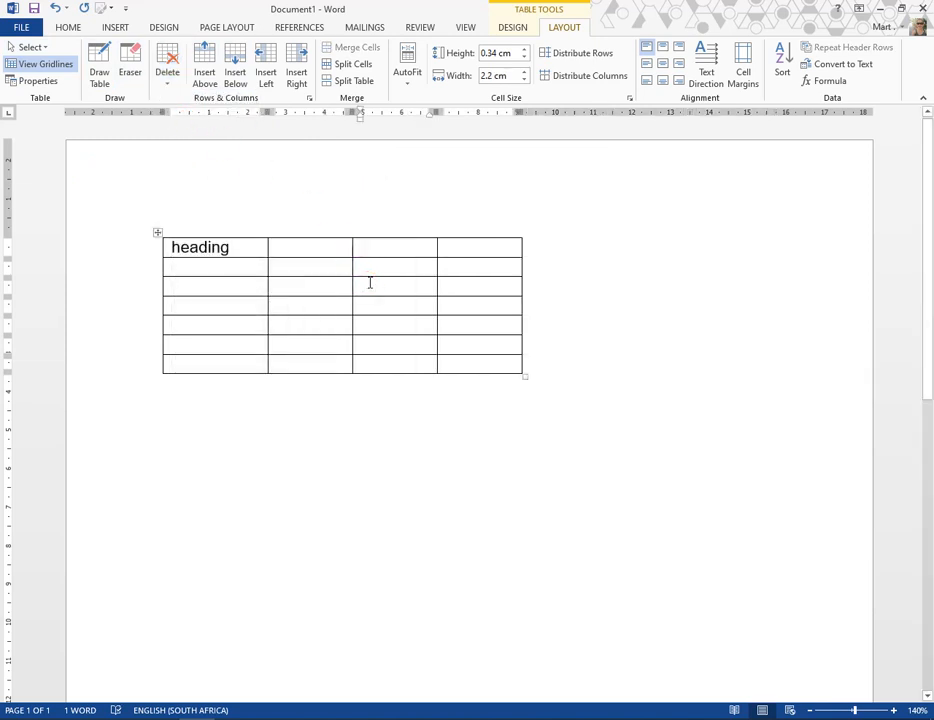
Delete the table's fourth, fifth and sixth rows together
left_click(89, 310)
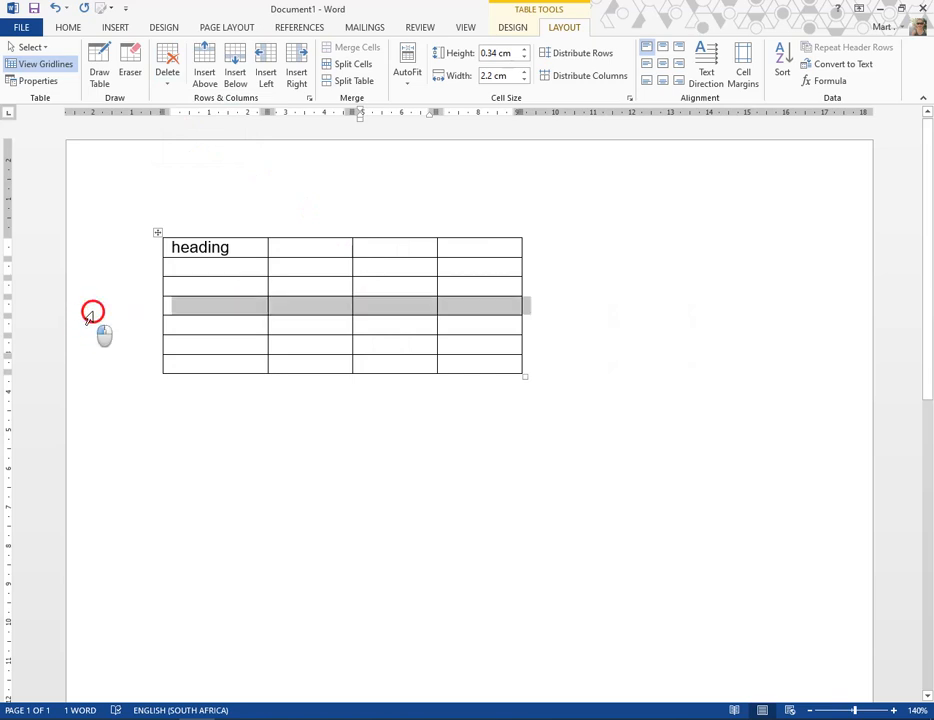
left_click_drag(89, 316, 92, 364)
left_click(92, 364)
left_click_drag(110, 303, 113, 345)
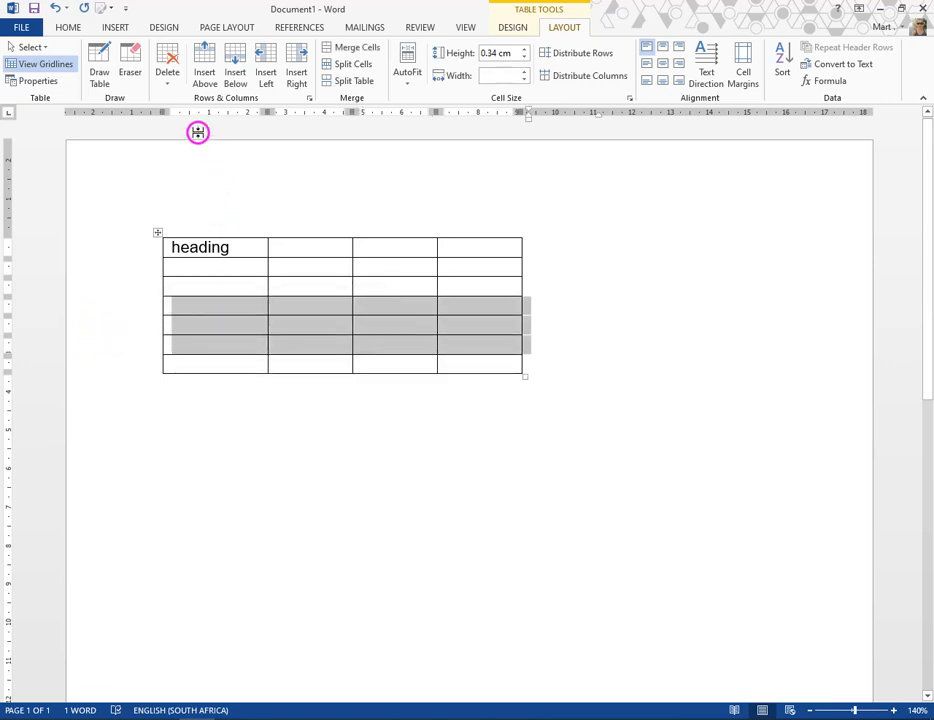
left_click(170, 79)
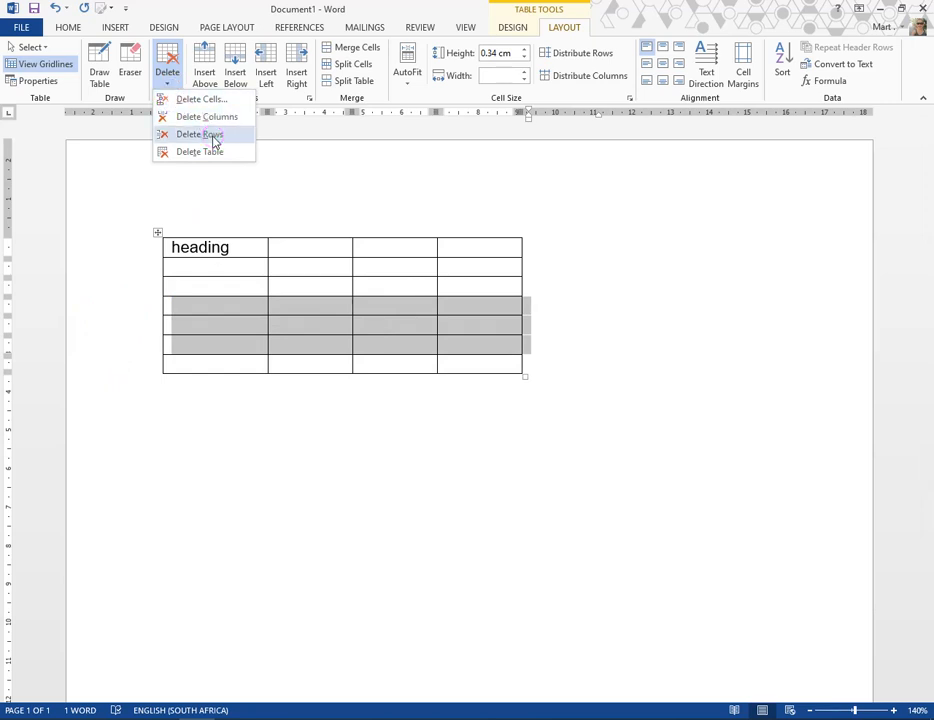
left_click(210, 134)
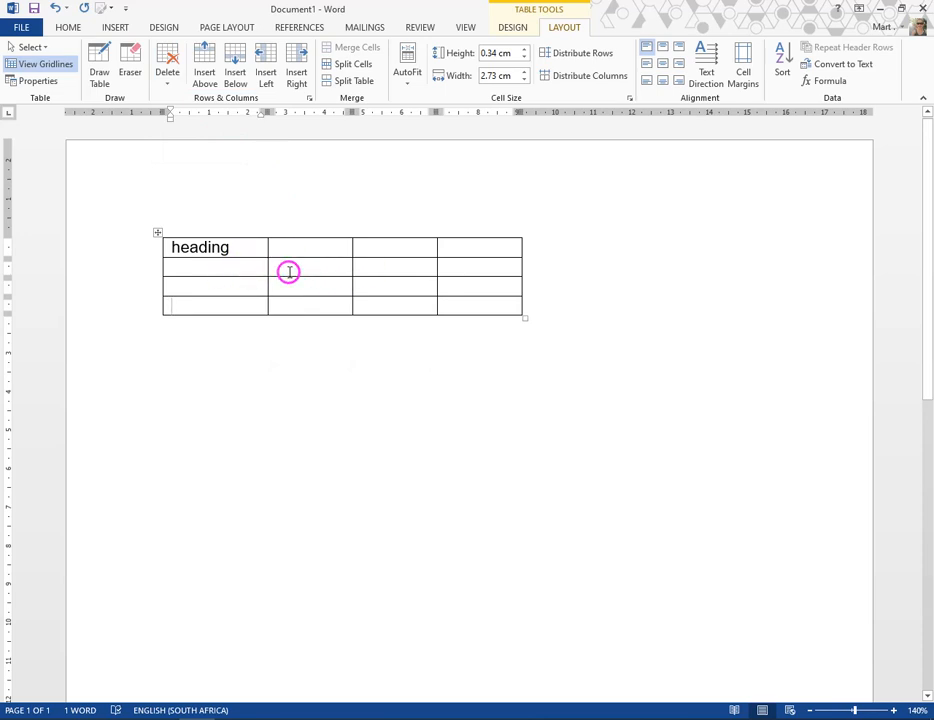
left_click(168, 88)
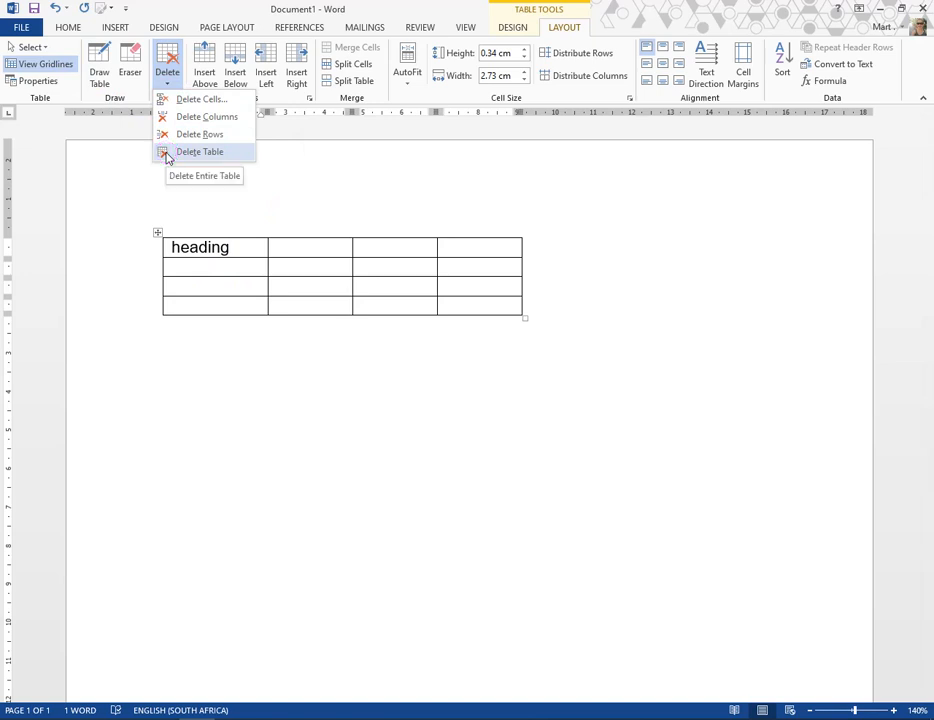
left_click(357, 254)
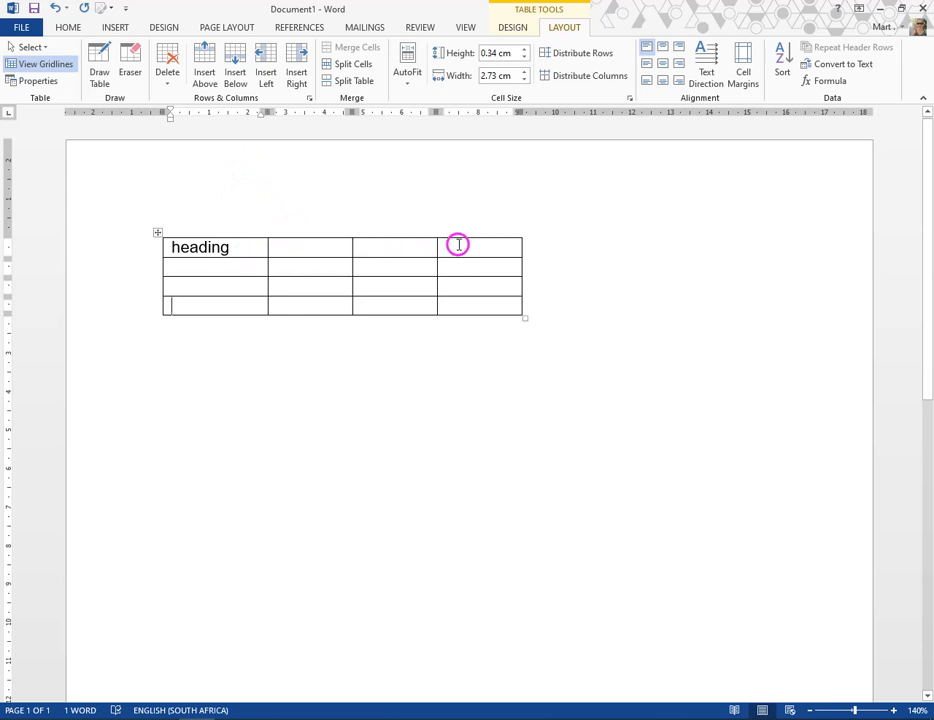
Merge all four cells of the table's first row into a single heading cell
left_click(139, 248)
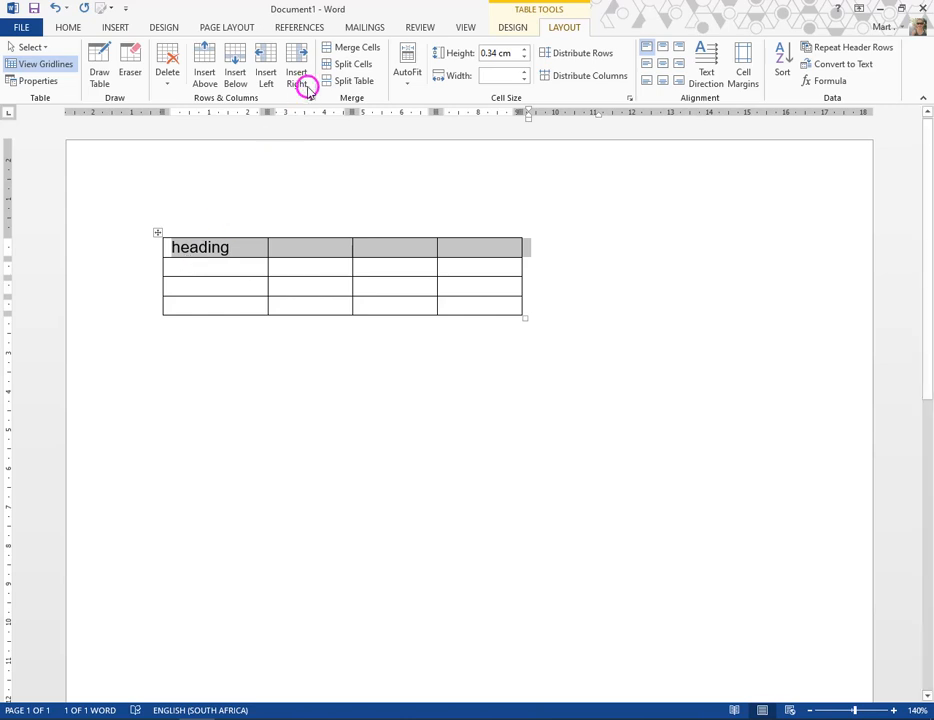
left_click(344, 48)
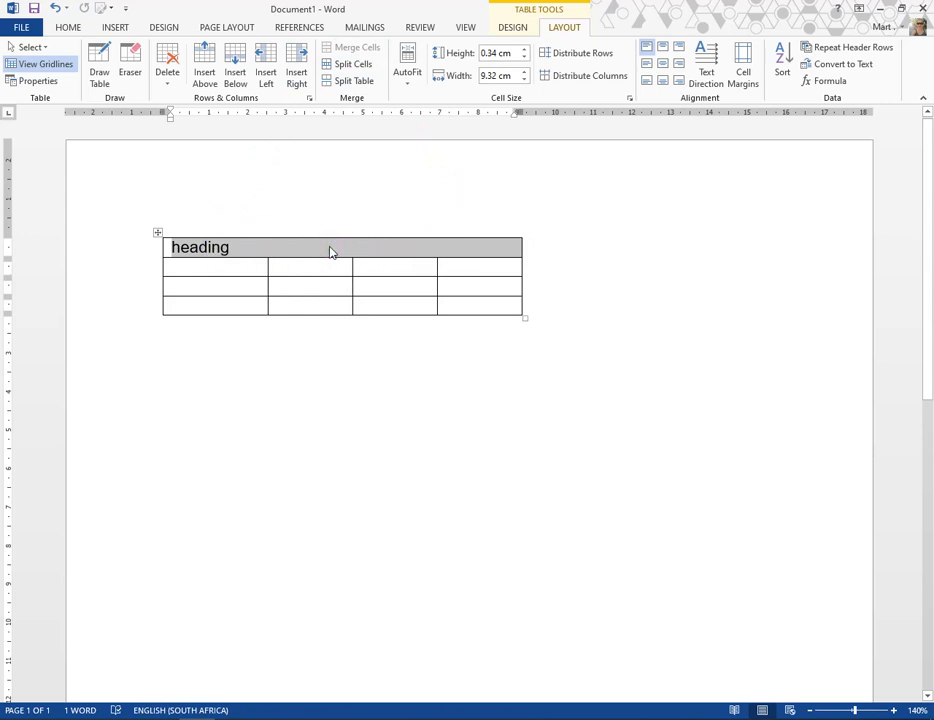
Zoom the document to 250% and examine the merged heading row across the table's full width
left_click(889, 710)
left_click(889, 710)
left_click(889, 710)
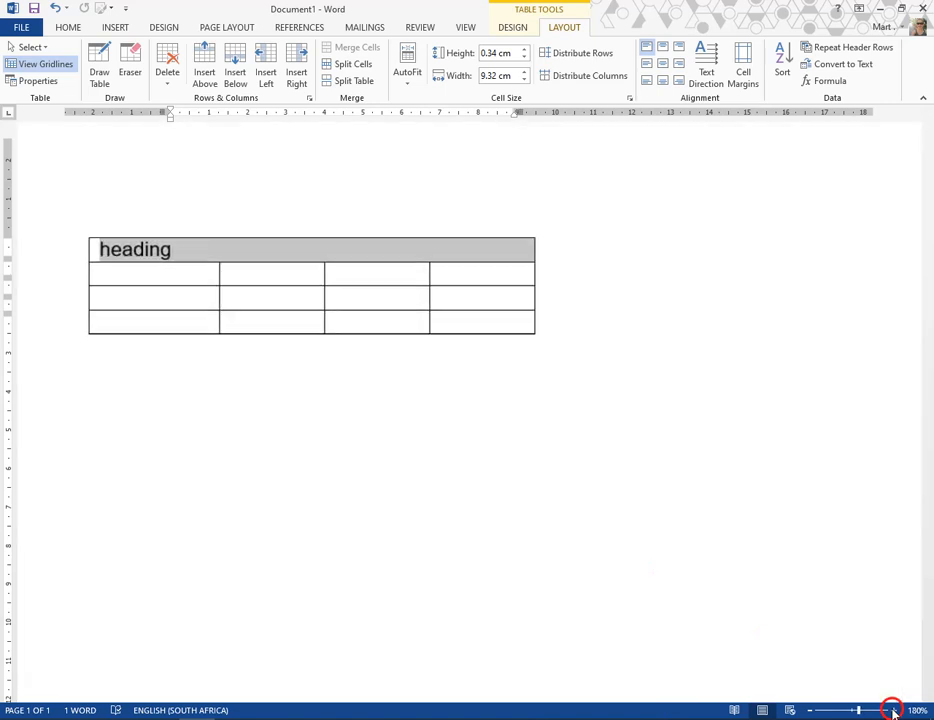
left_click(889, 710)
left_click(890, 710)
left_click(890, 710)
left_click(890, 710)
left_click(892, 711)
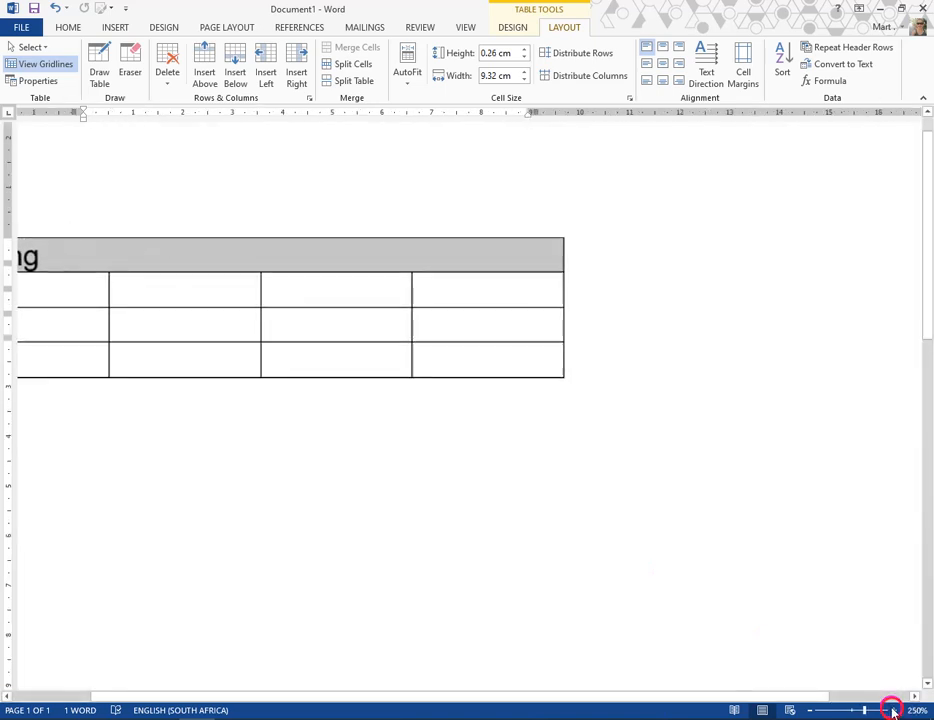
left_click(892, 711)
left_click_drag(649, 703, 584, 703)
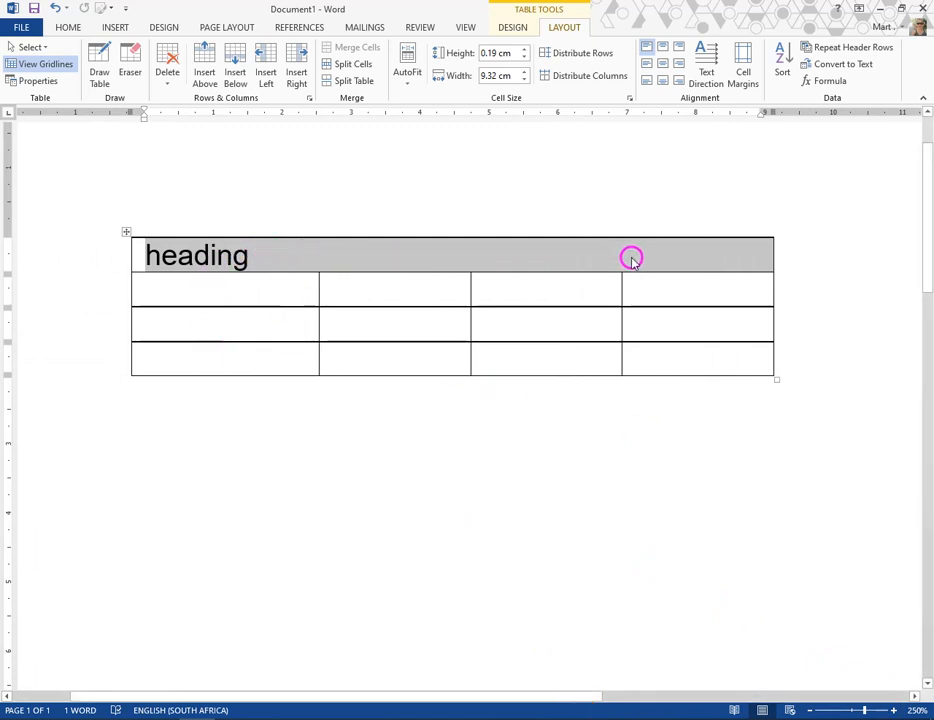
left_click(315, 258)
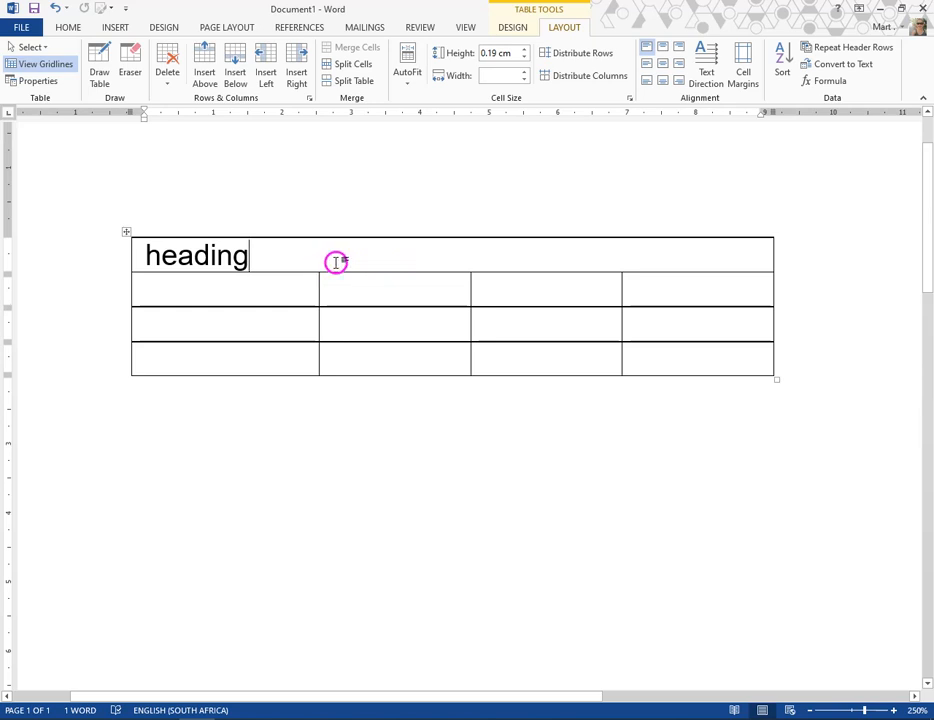
Try to select only the table's first column from above the merged heading row
left_click(264, 284)
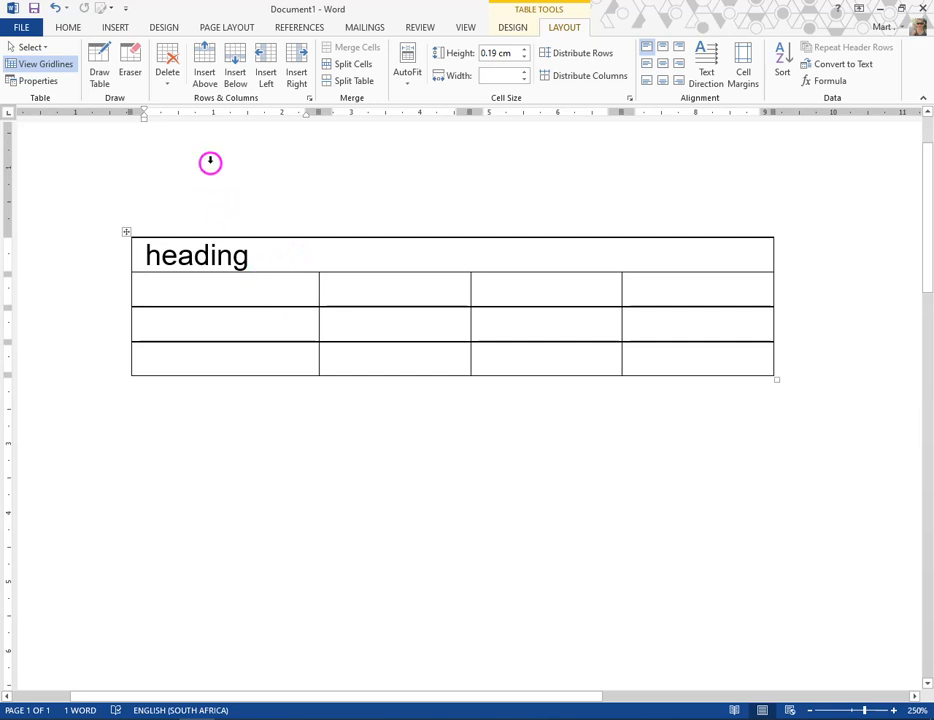
left_click(225, 132)
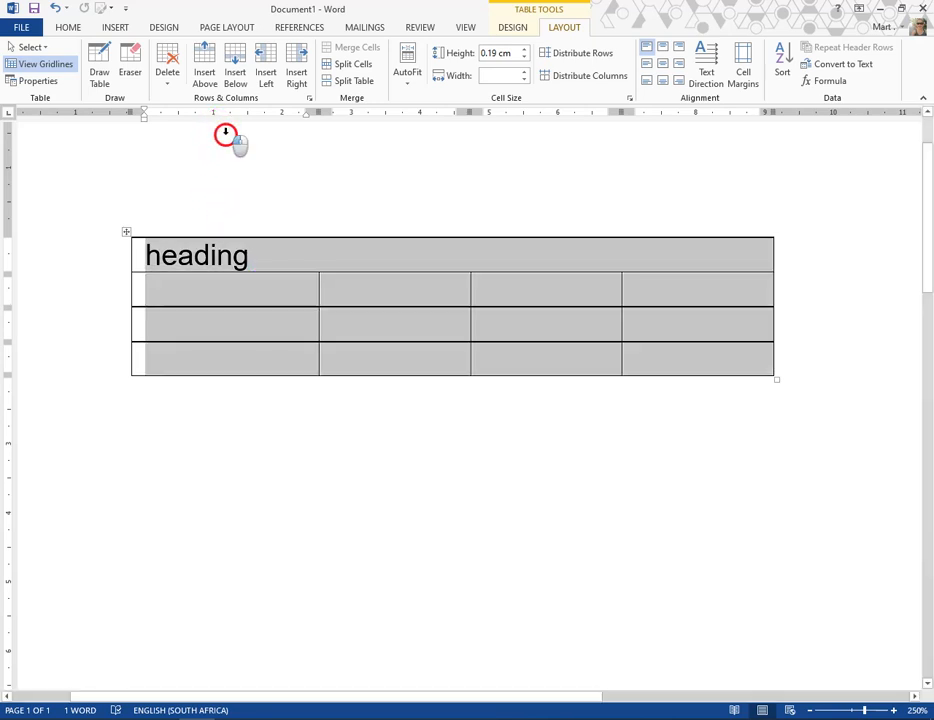
left_click(287, 299)
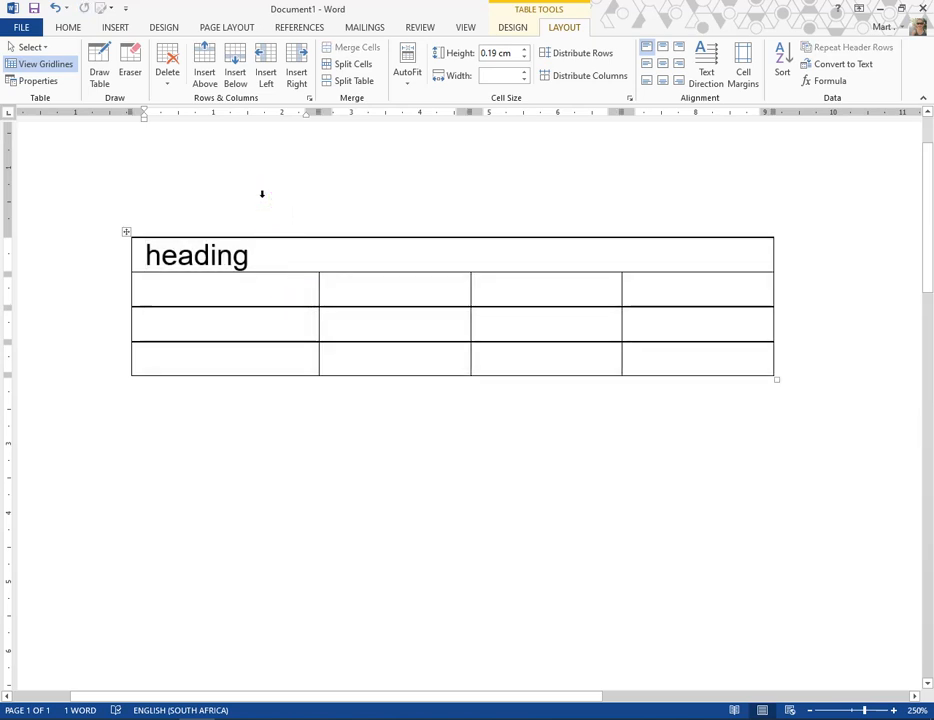
left_click(241, 136)
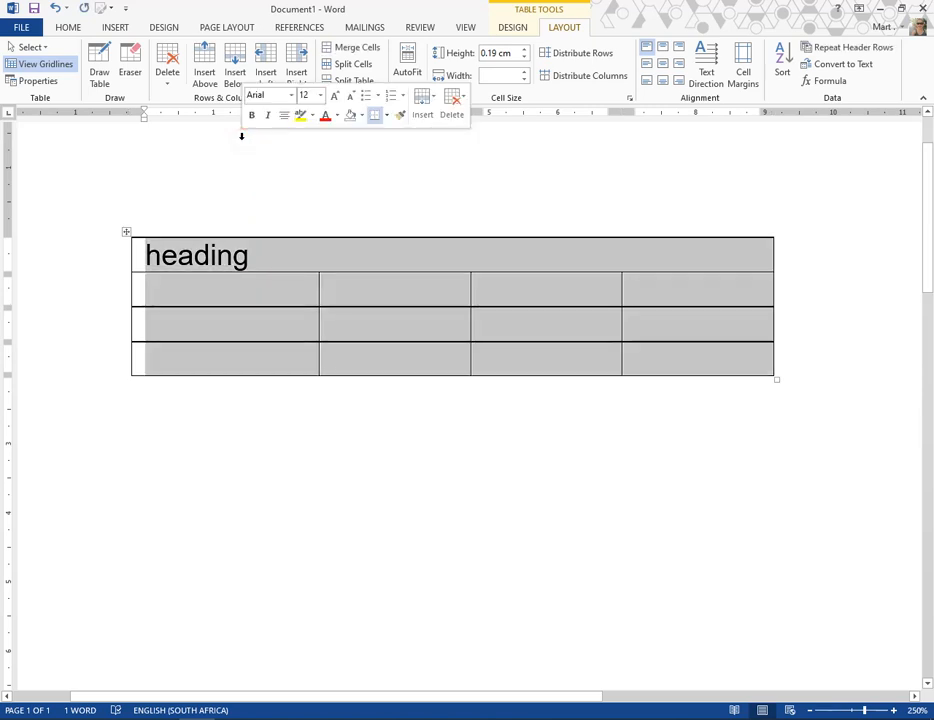
left_click(210, 255)
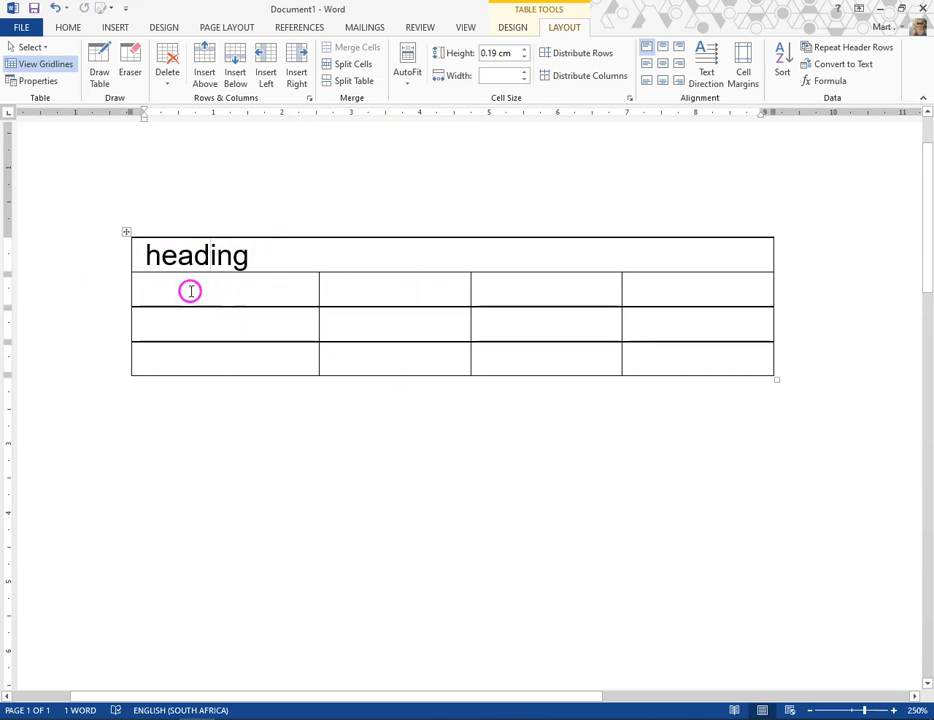
Merge the three first-column cells below the heading row into one tall cell
left_click_drag(188, 291, 184, 349)
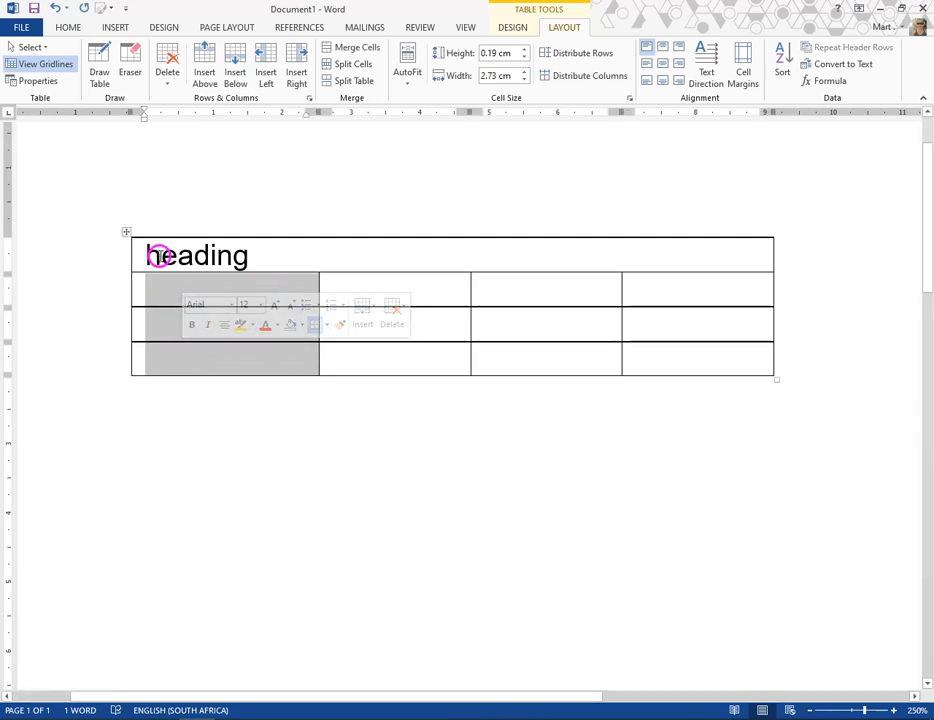
left_click(346, 47)
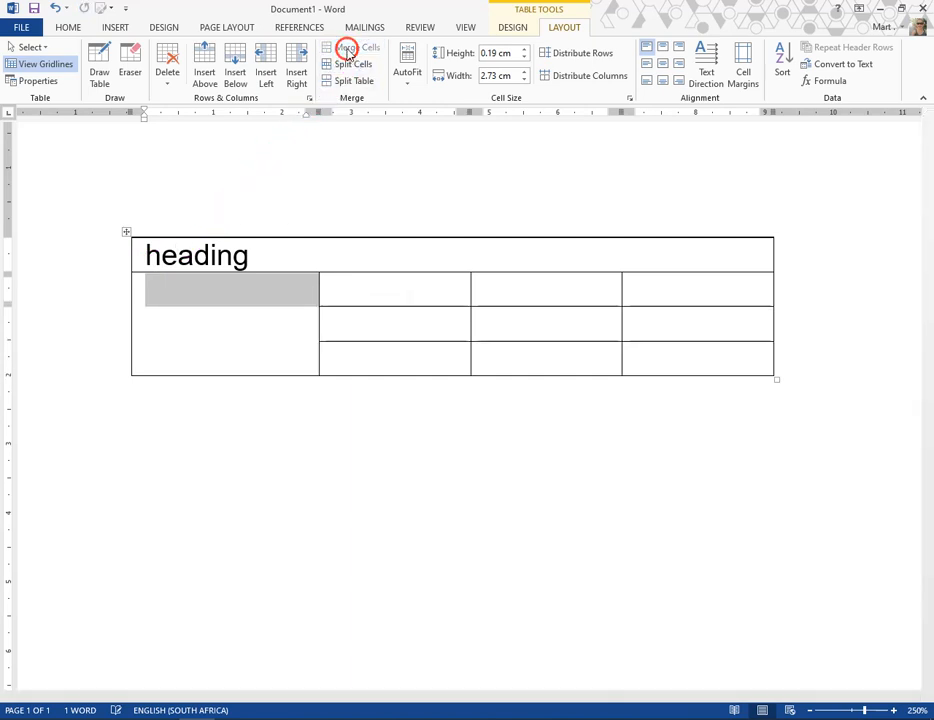
left_click(236, 333)
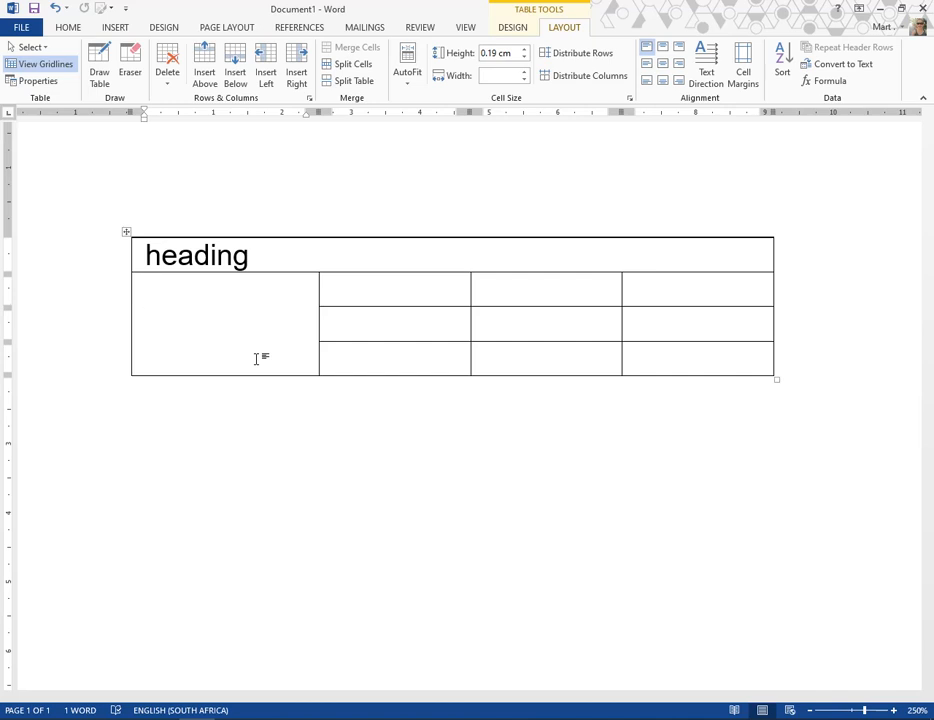
left_click(308, 336)
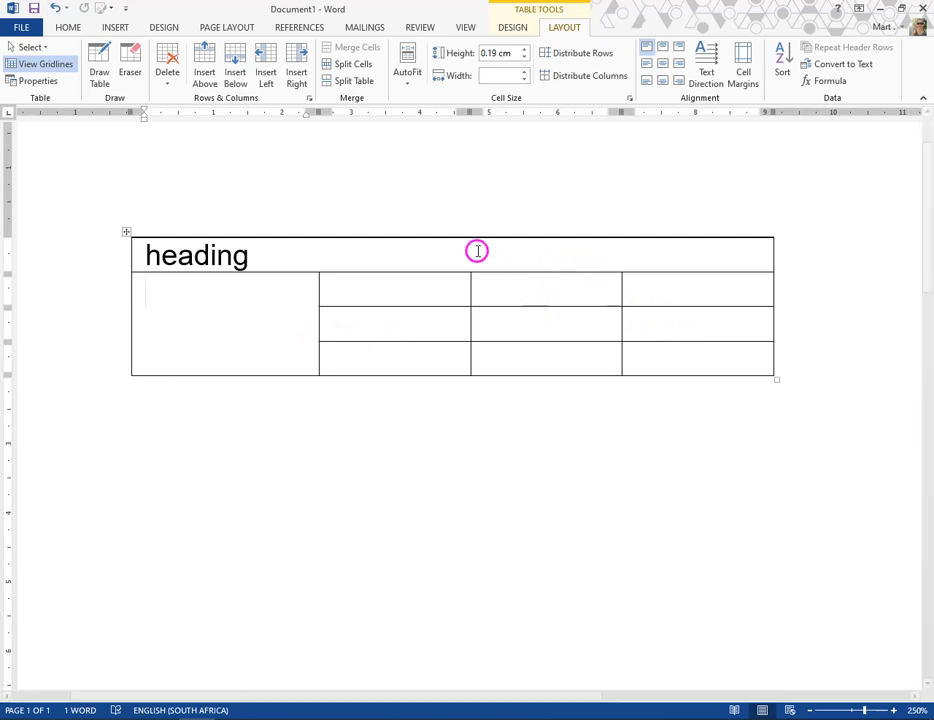
Split the merged heading cell into 4 columns and 1 row
left_click(386, 256)
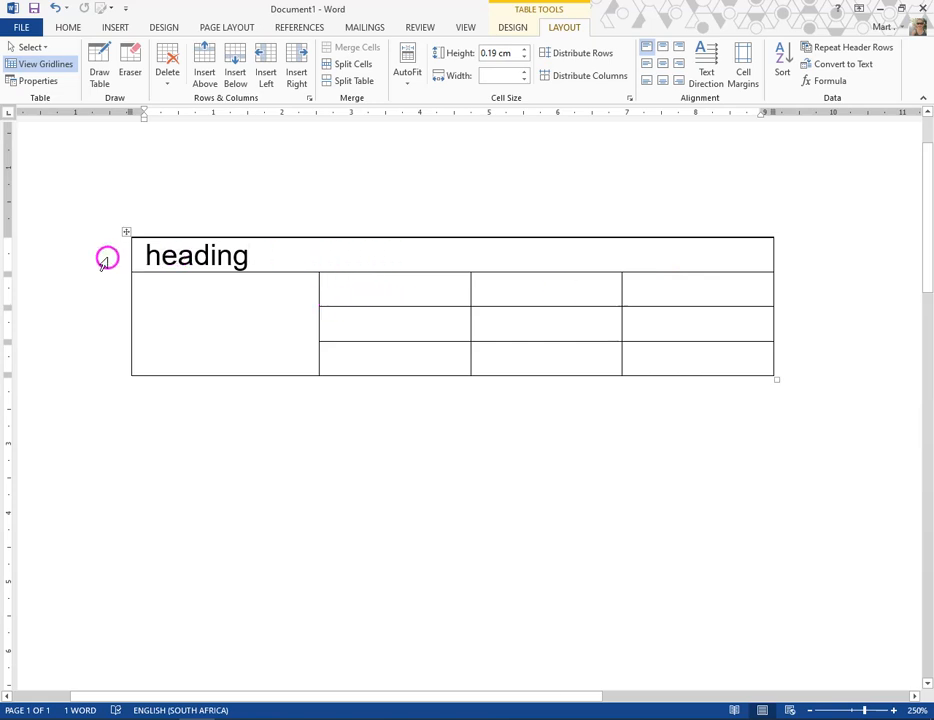
left_click(358, 64)
left_click(441, 329)
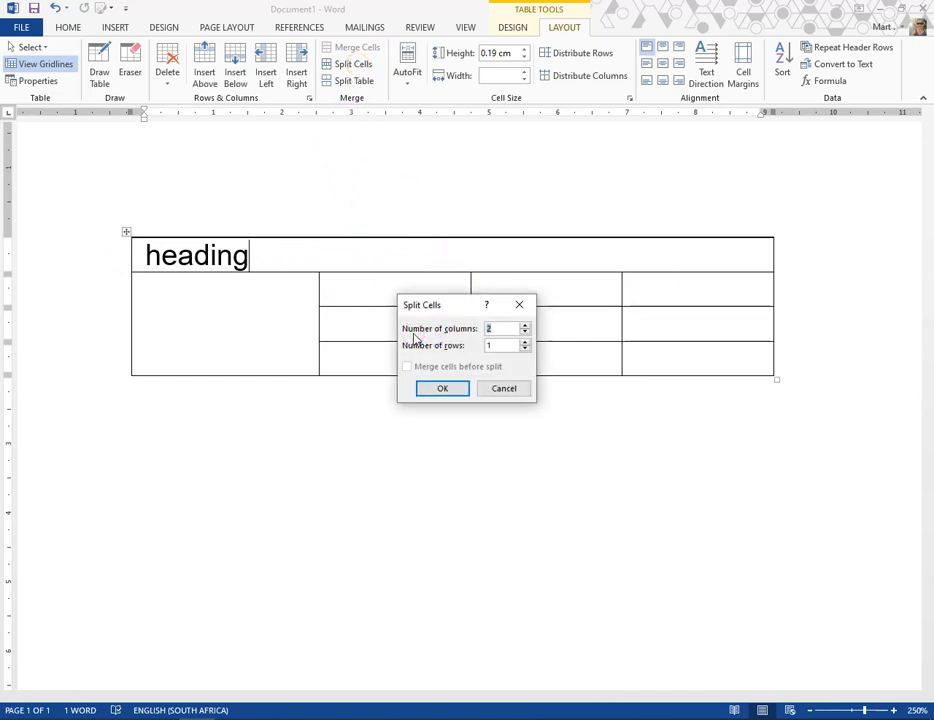
left_click(525, 326)
left_click(455, 391)
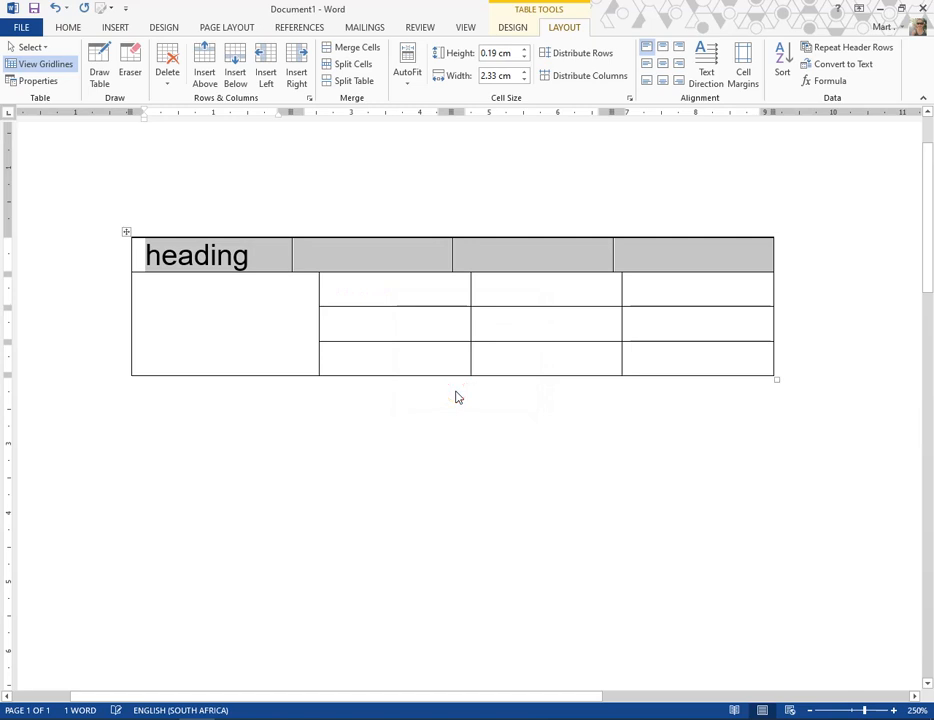
left_click(551, 250)
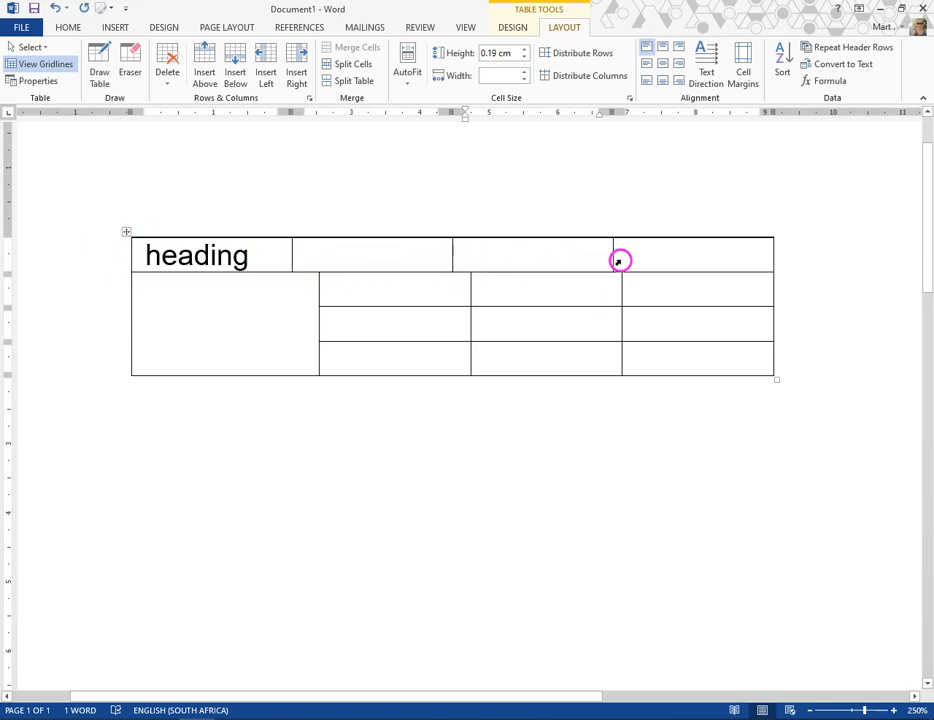
left_click_drag(268, 254, 327, 258)
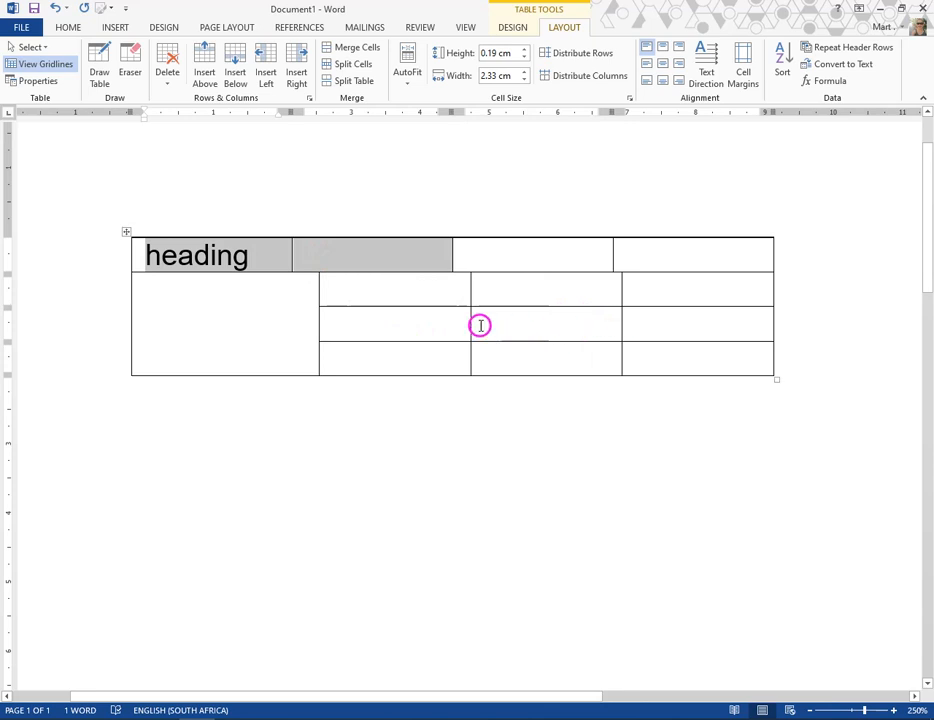
left_click(450, 325)
Split the tall merged cell below "heading" into 1 column and 3 rows
left_click(309, 317)
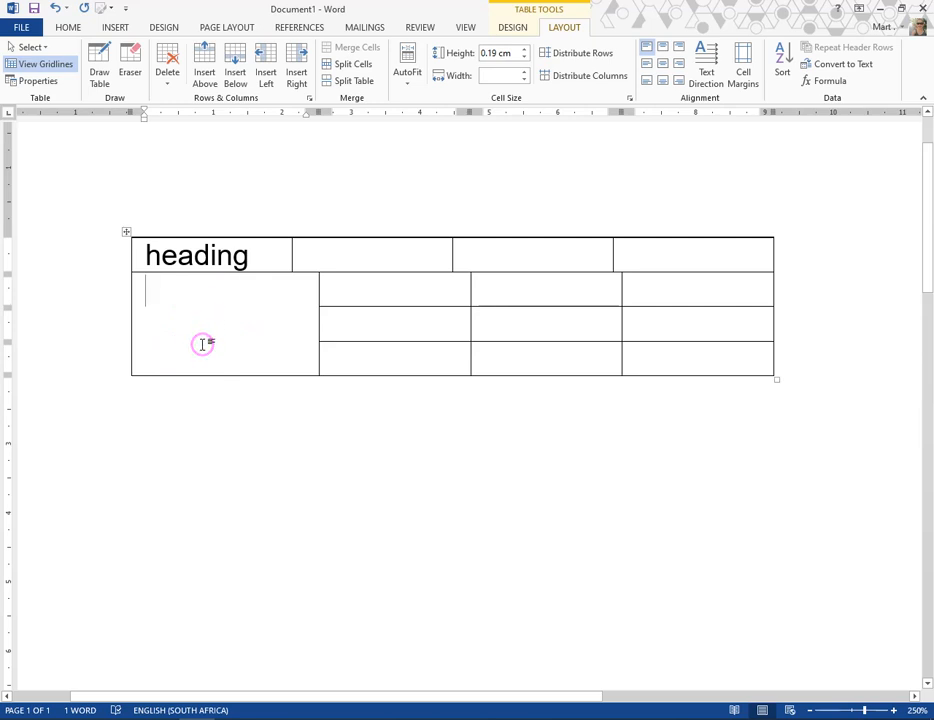
left_click(355, 65)
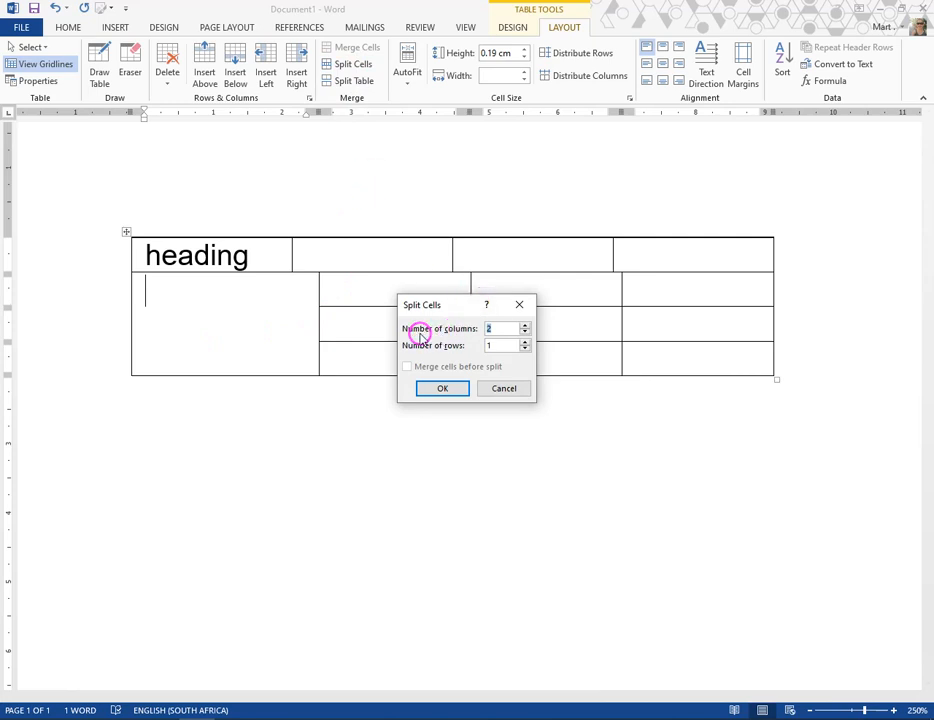
left_click(524, 333)
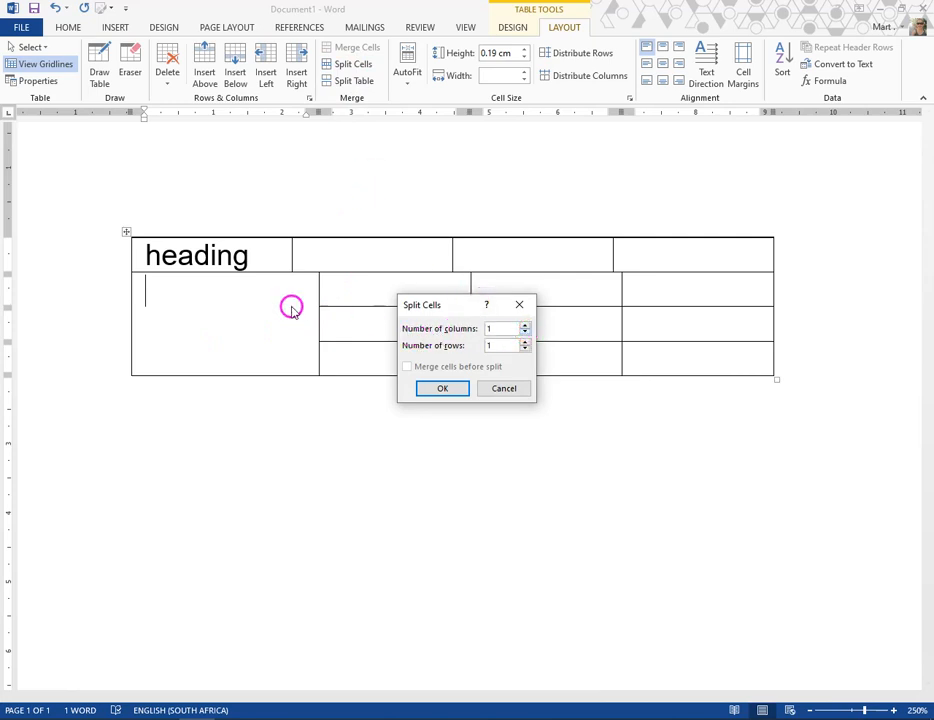
left_click(525, 341)
left_click(525, 341)
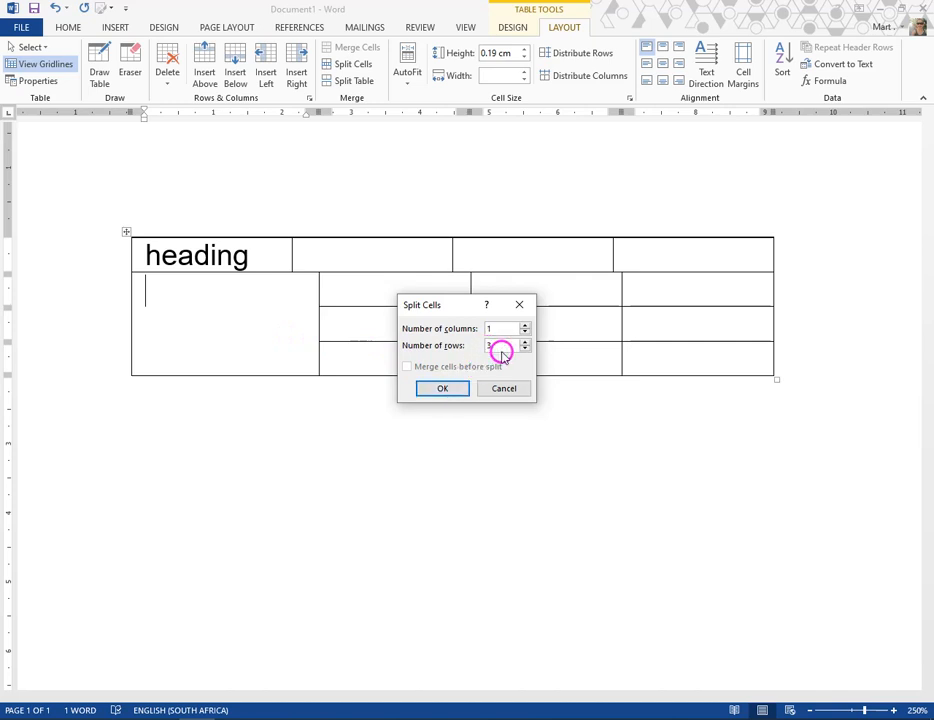
left_click(455, 390)
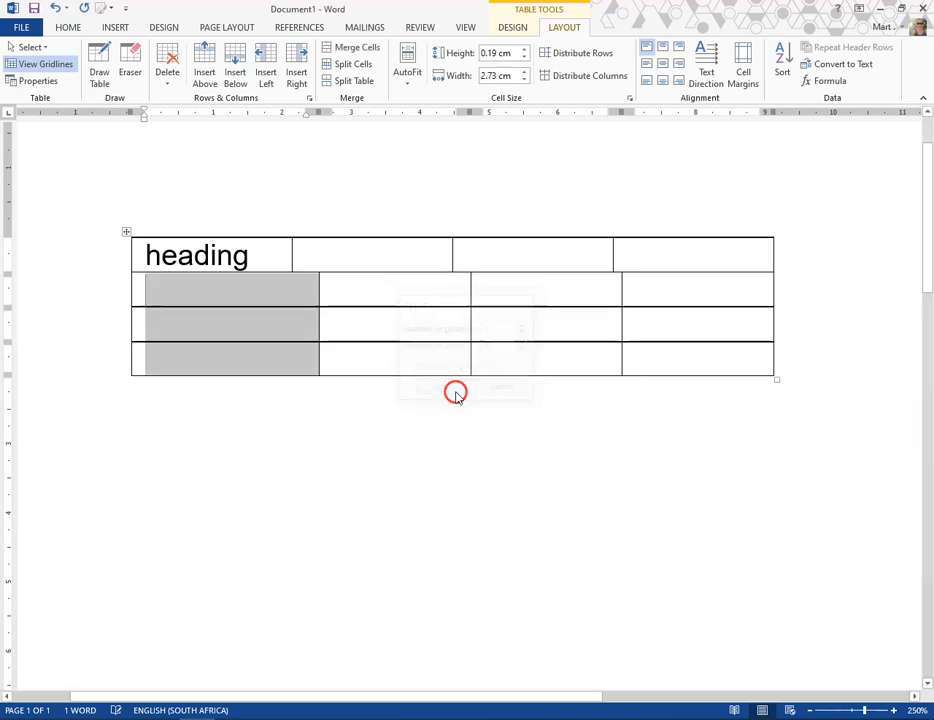
Set the document zoom to 160% and bring the whole table into view
left_click(430, 328)
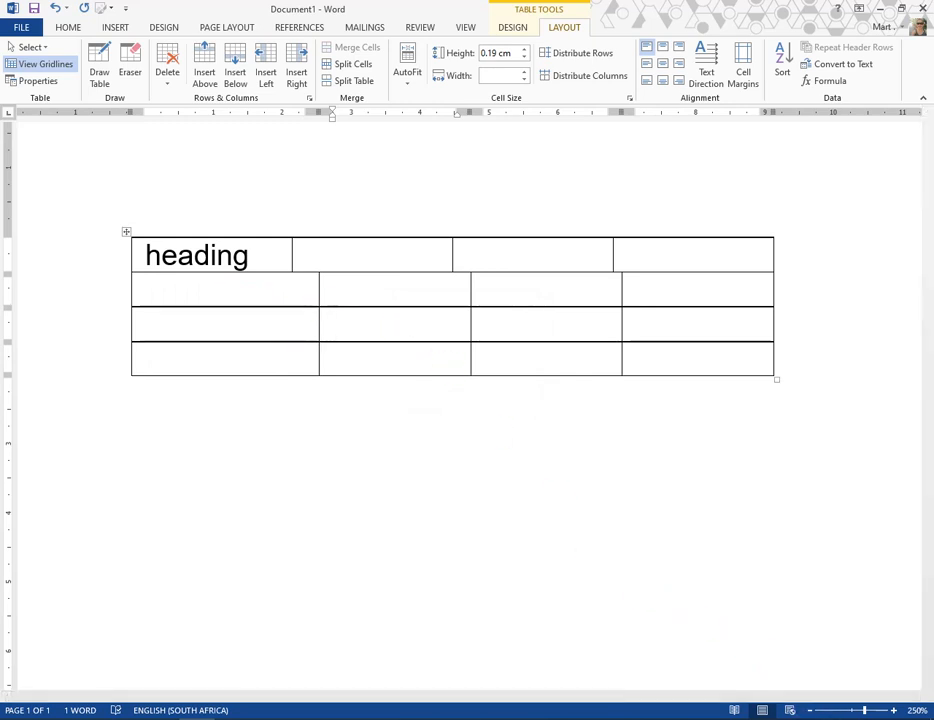
left_click(811, 710)
left_click(811, 710)
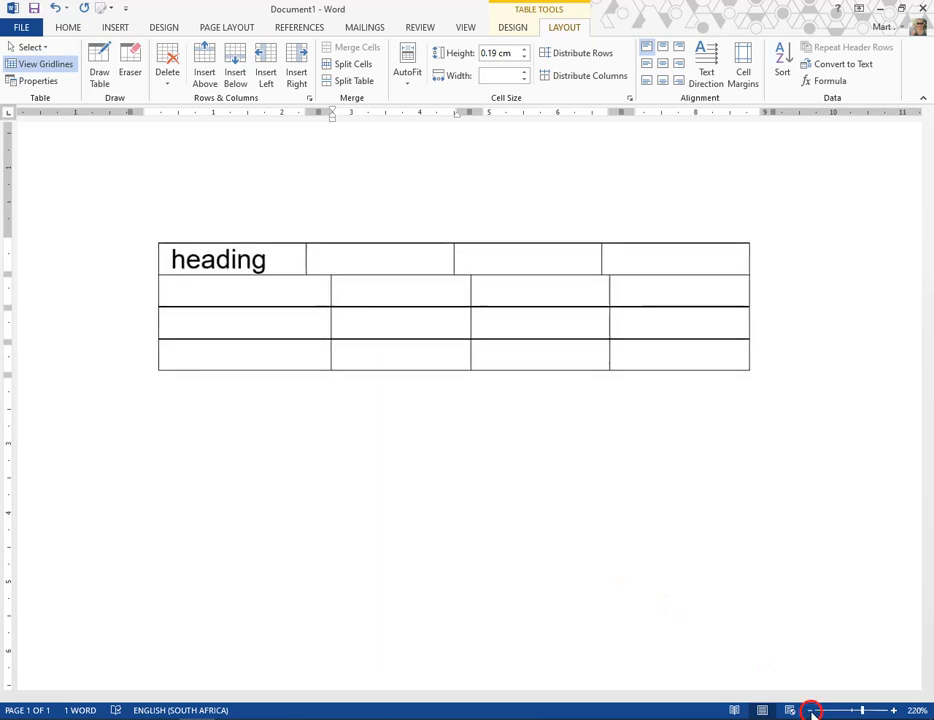
left_click(811, 710)
left_click(811, 710)
left_click(811, 710)
left_click(811, 710)
left_click(811, 710)
left_click(811, 710)
left_click(811, 710)
left_click(811, 710)
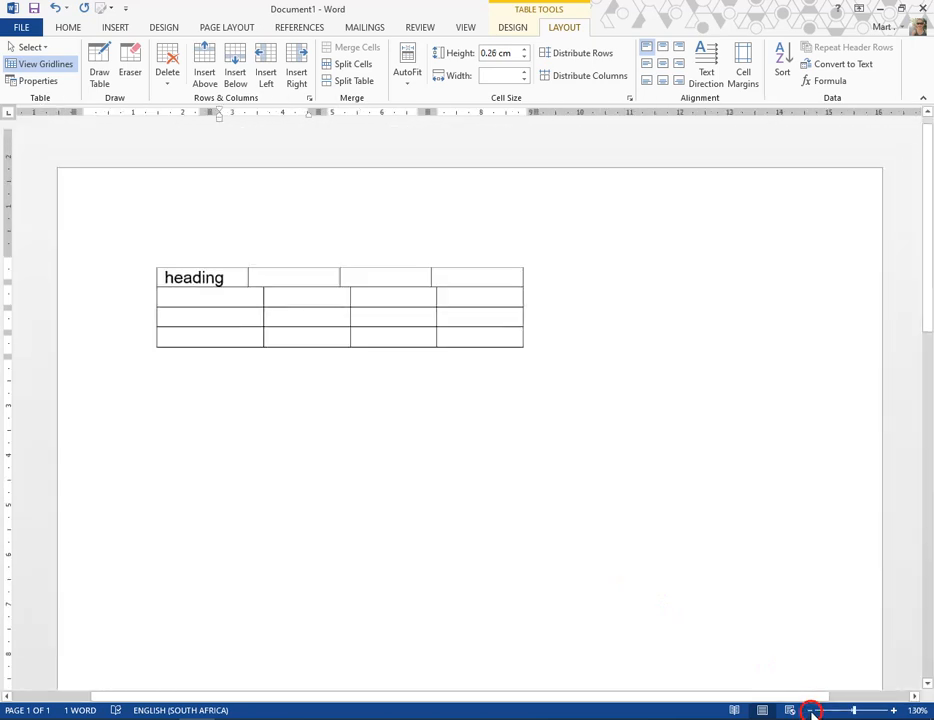
left_click(811, 710)
left_click(811, 710)
left_click(811, 710)
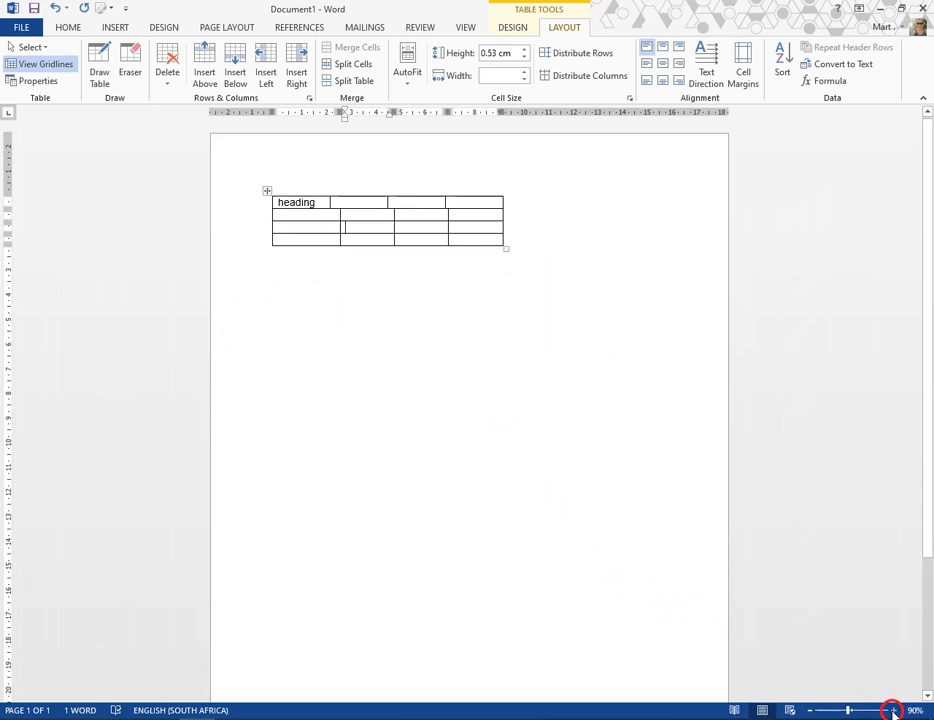
left_click(893, 710)
left_click(893, 710)
left_click(893, 710)
left_click(893, 710)
left_click(893, 710)
left_click(893, 710)
left_click(893, 711)
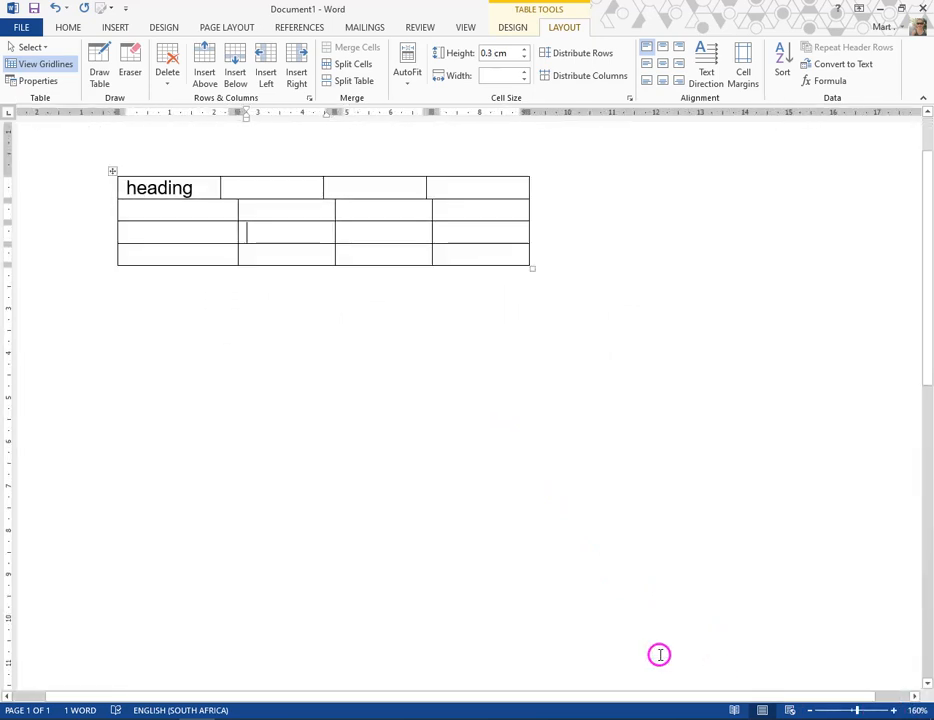
scroll(659, 653, "up", 2)
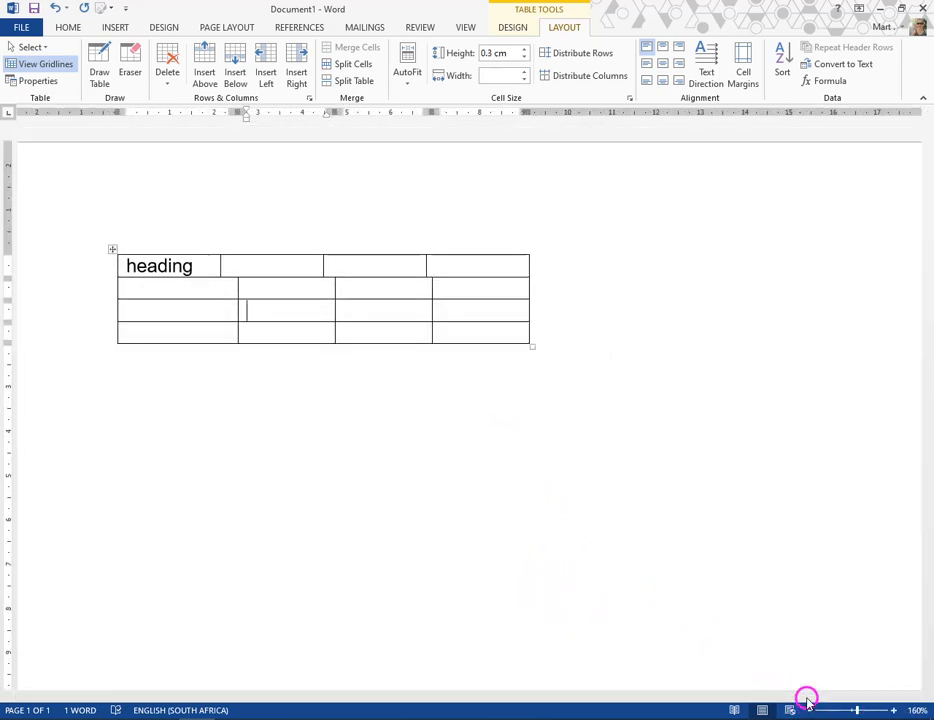
left_click_drag(788, 697, 716, 705)
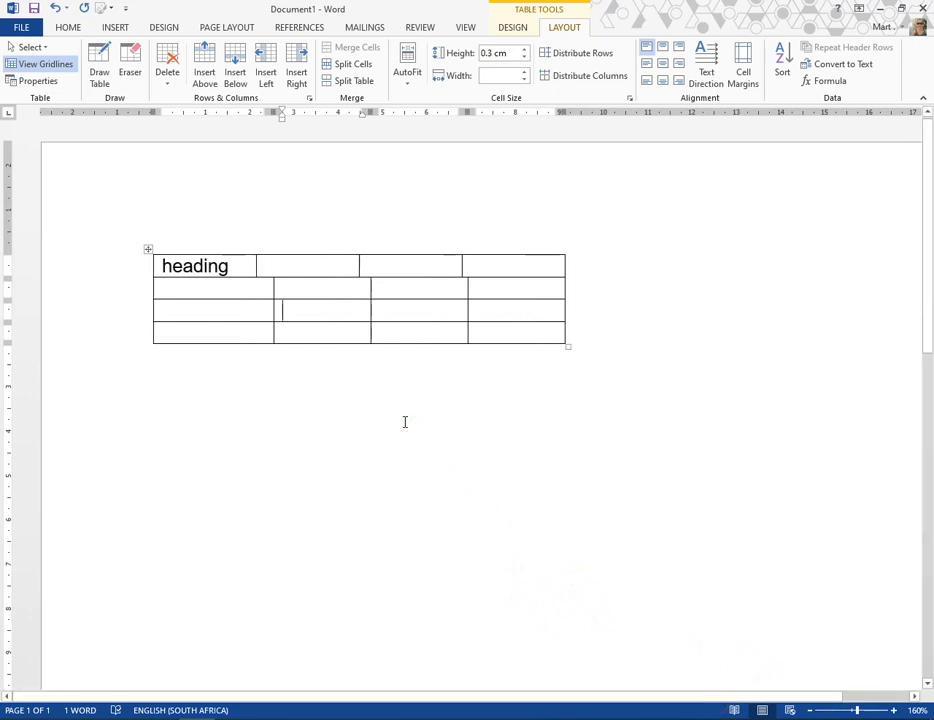
Align the heading row's three inner column borders with the column borders of the rows below
left_click(294, 307)
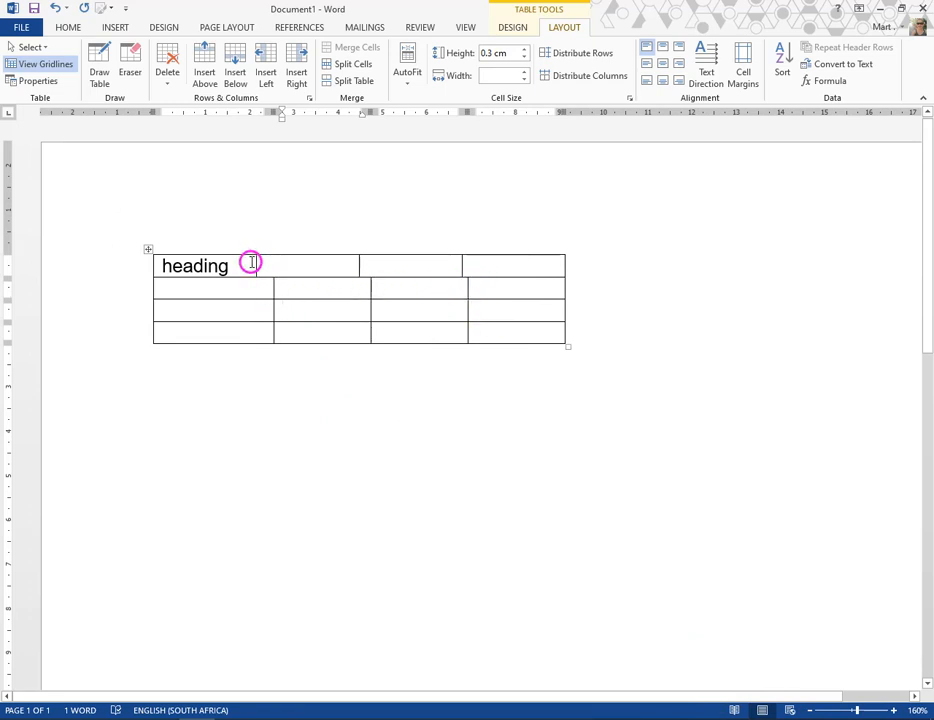
left_click_drag(255, 265, 273, 265)
left_click_drag(361, 266, 371, 265)
left_click_drag(461, 265, 475, 288)
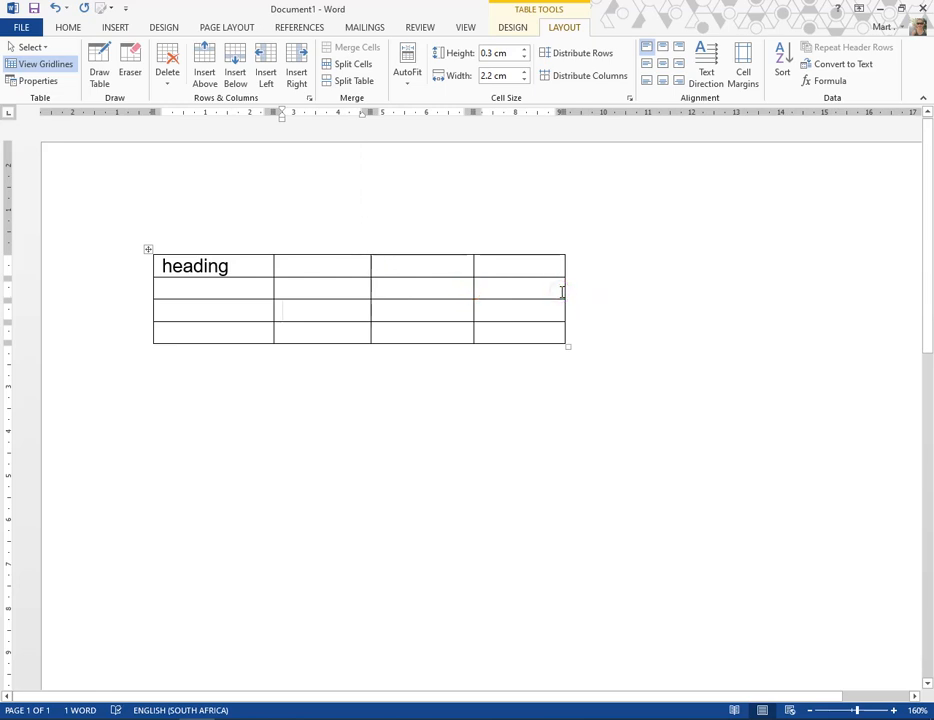
Split the table into two above its third row, and place the cursor in each part and in the gap between them
left_click(337, 83)
left_click(250, 309)
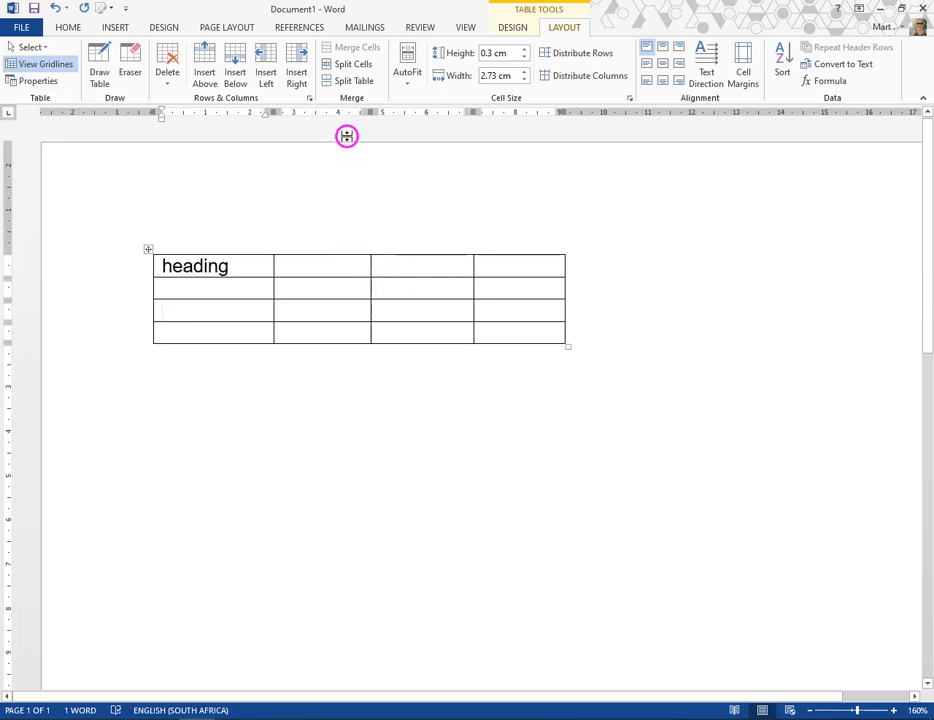
left_click(354, 81)
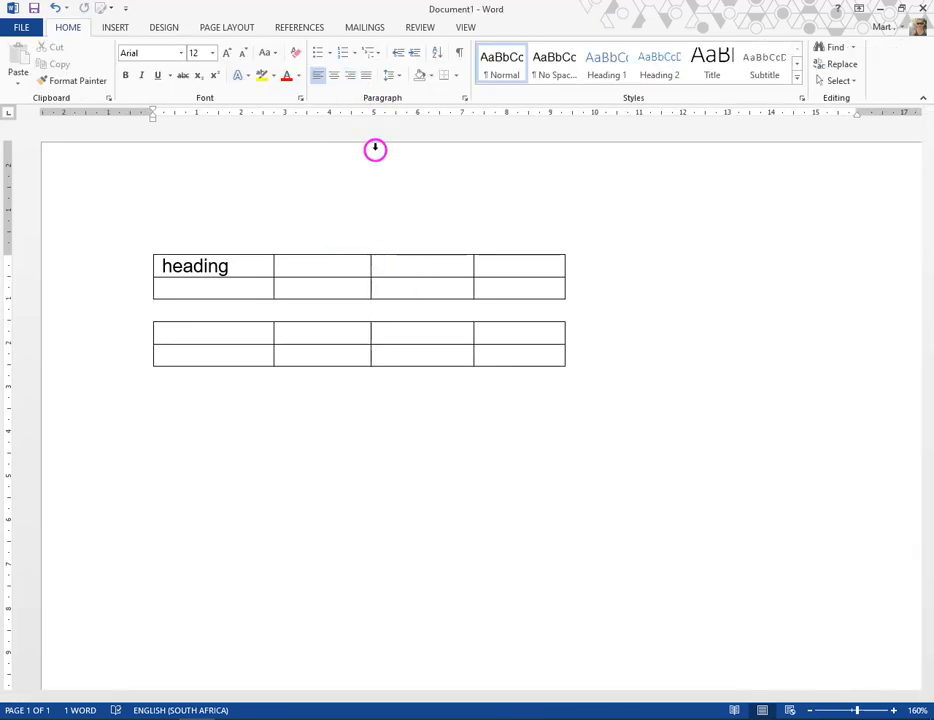
left_click(240, 288)
left_click(235, 332)
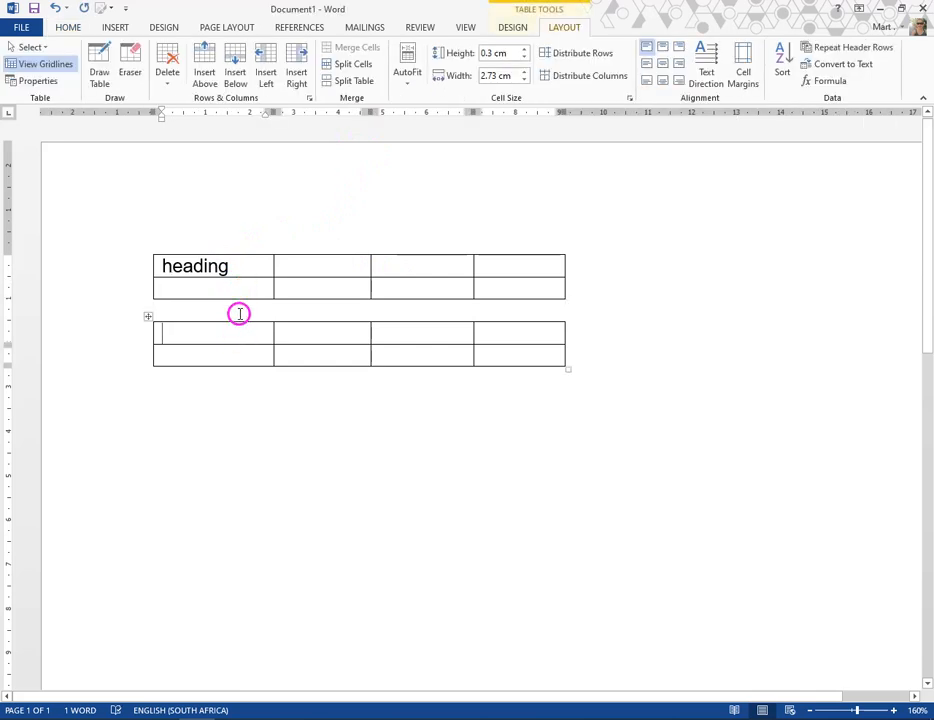
left_click(228, 314)
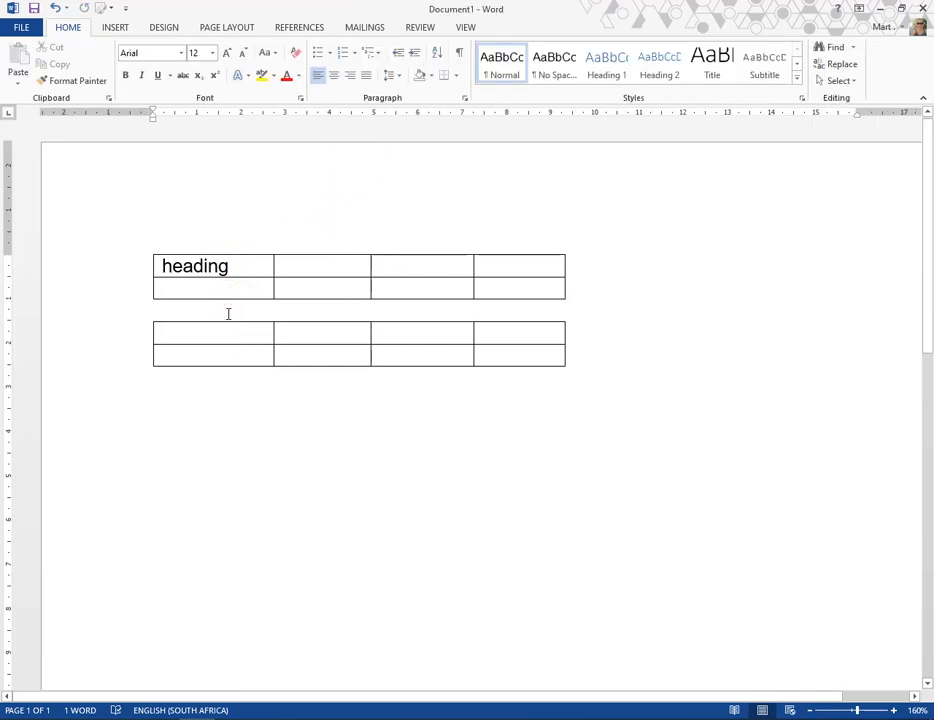
left_click(225, 329)
left_click(242, 290)
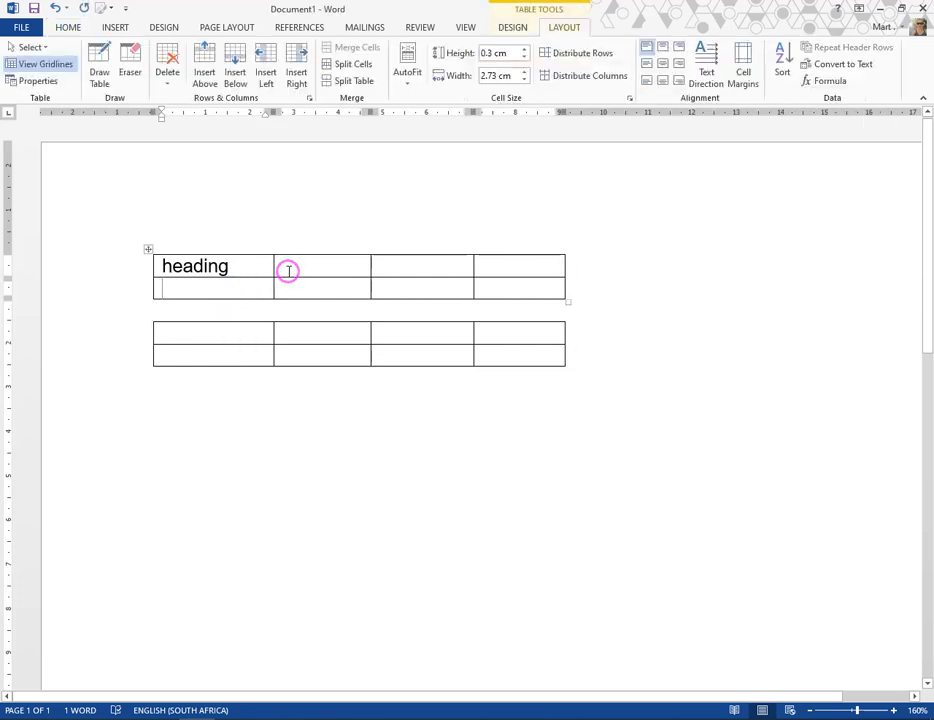
left_click(262, 334)
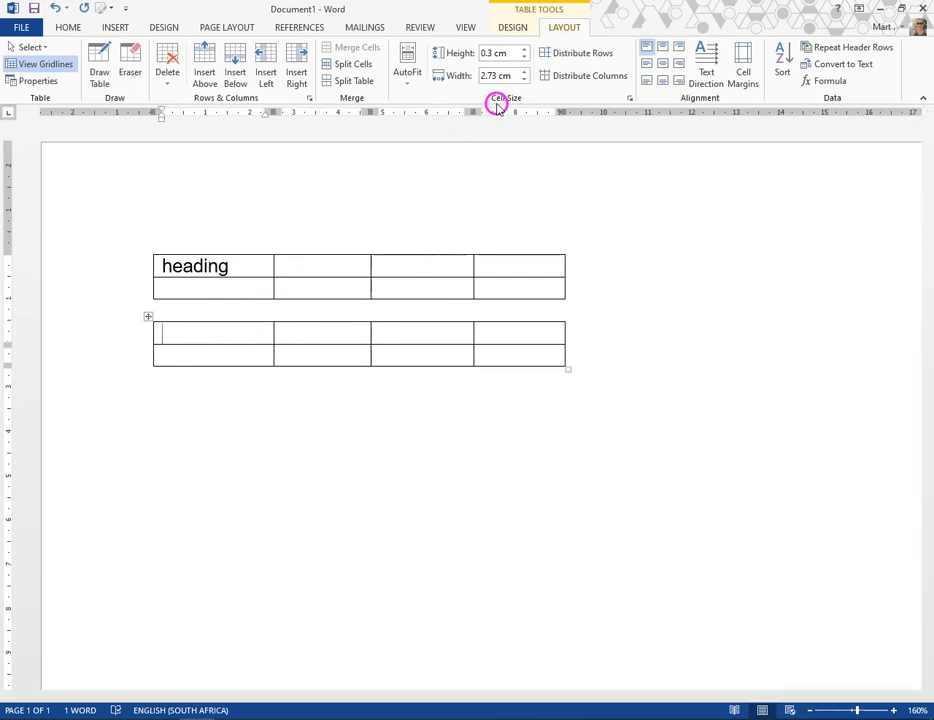
Set the width of the first two columns in the table containing "heading" to 4 cm and check their cells
left_click(259, 266)
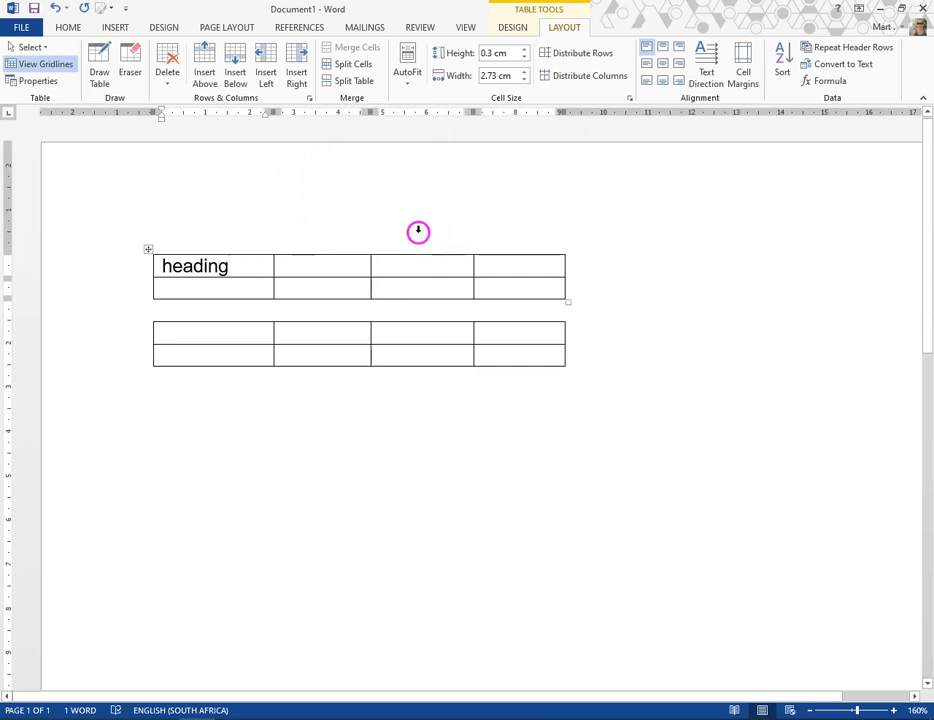
left_click_drag(247, 212, 304, 219)
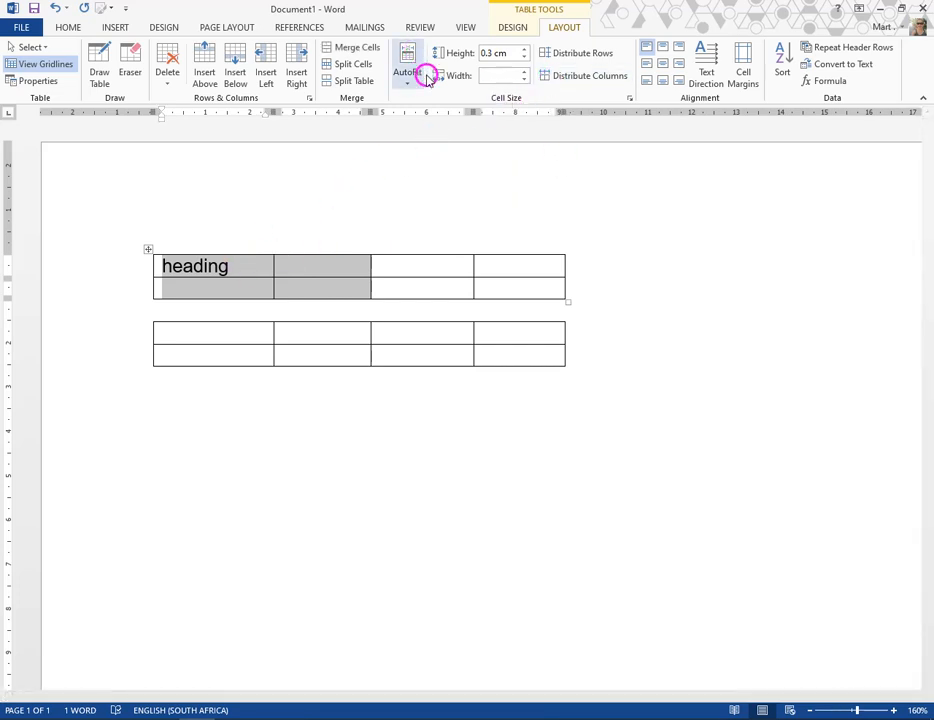
left_click(500, 76)
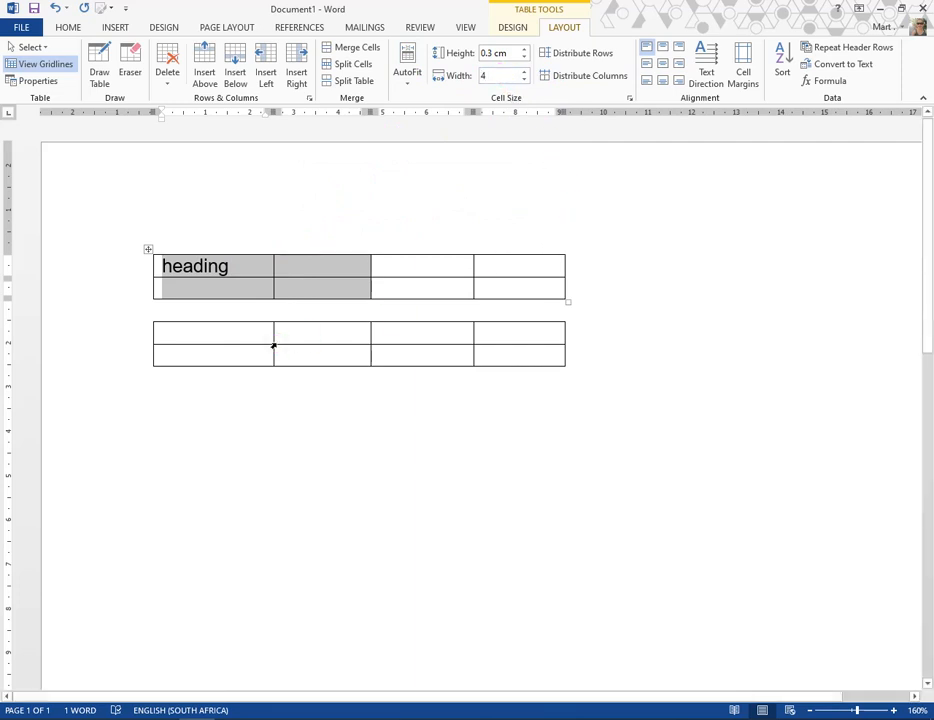
key("Return")
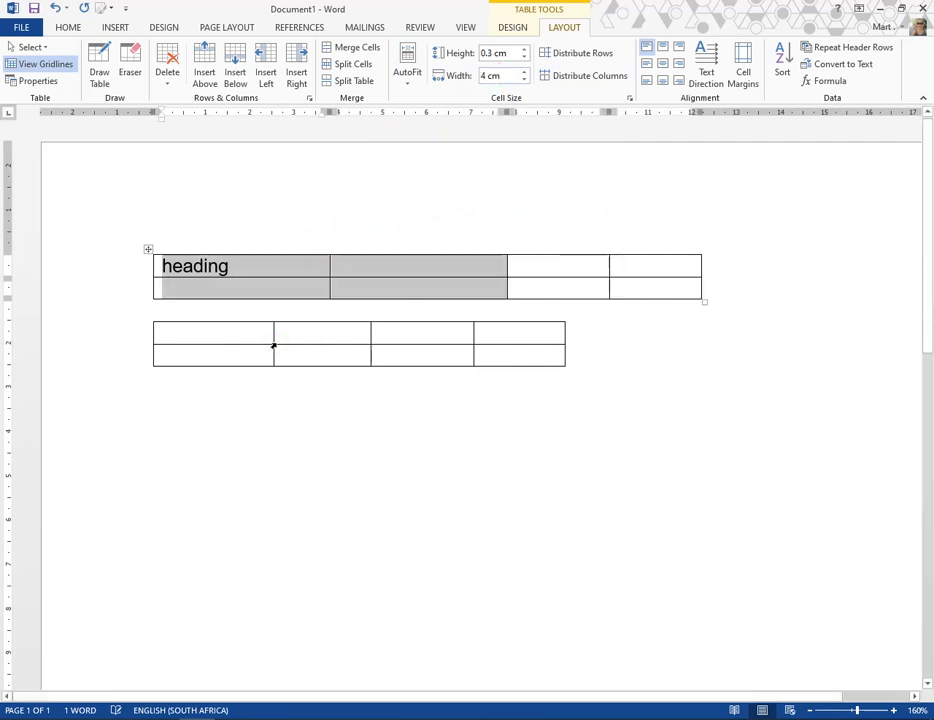
left_click(511, 421)
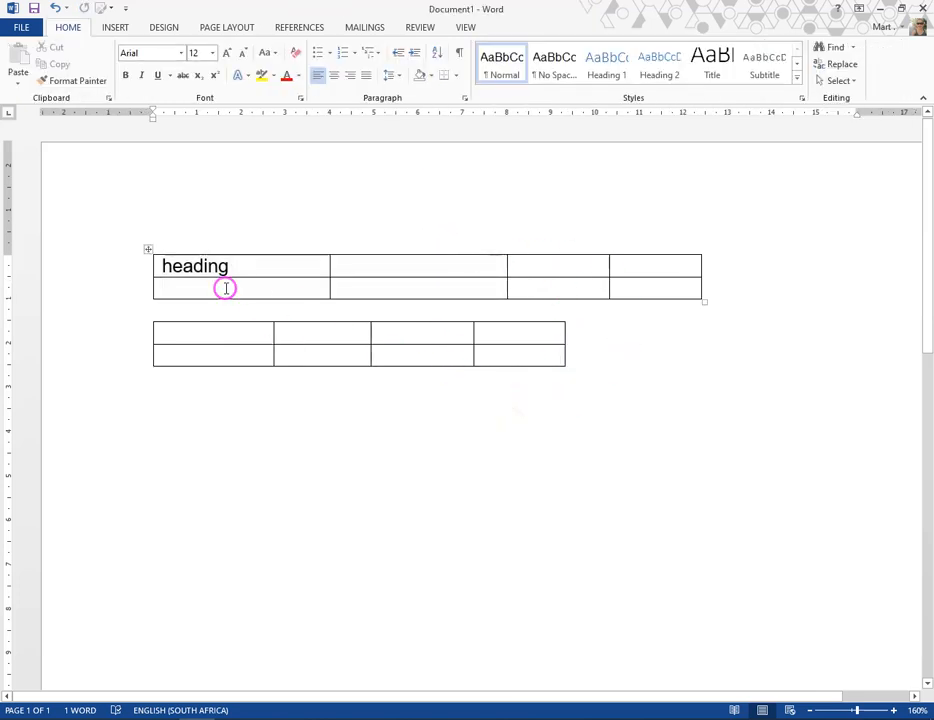
left_click(309, 265)
left_click(372, 264)
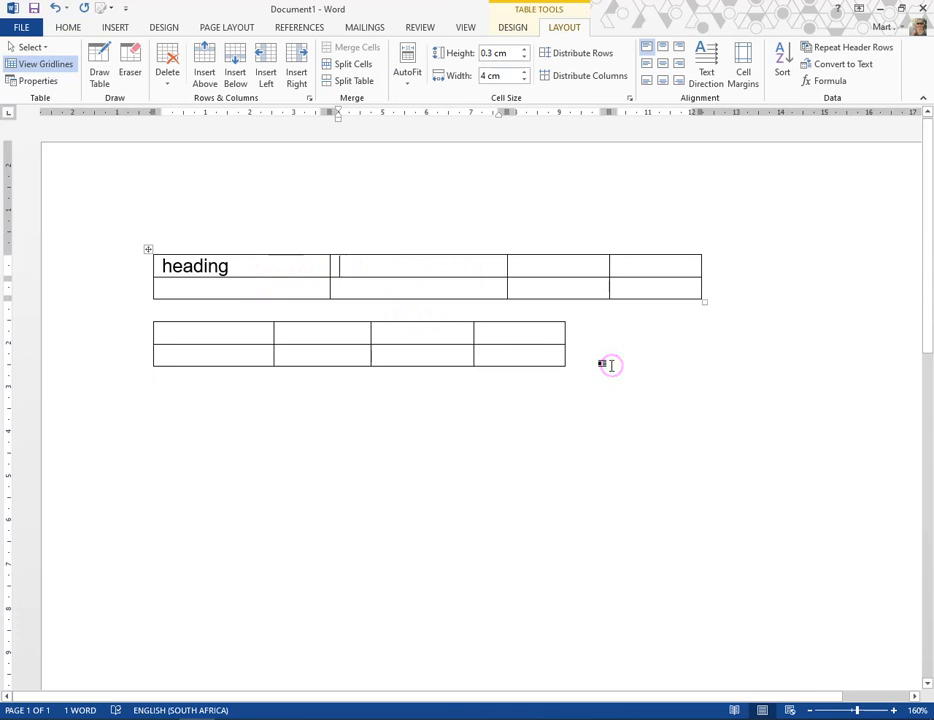
left_click(257, 271)
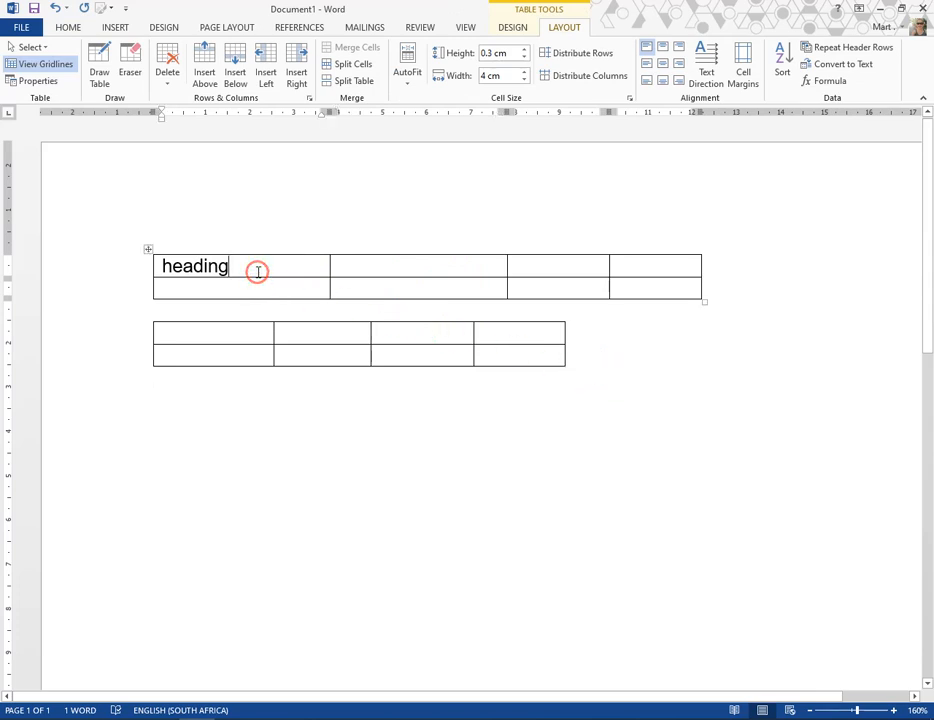
Set the height of both rows in the second table to 1 cm
left_click(79, 267)
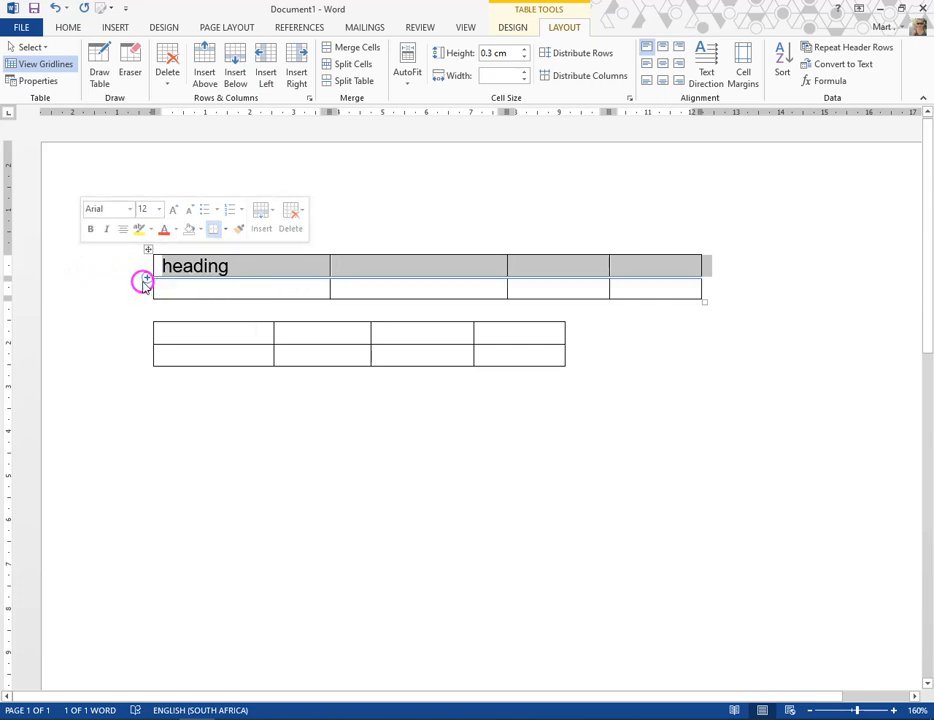
left_click(102, 331)
left_click(102, 352)
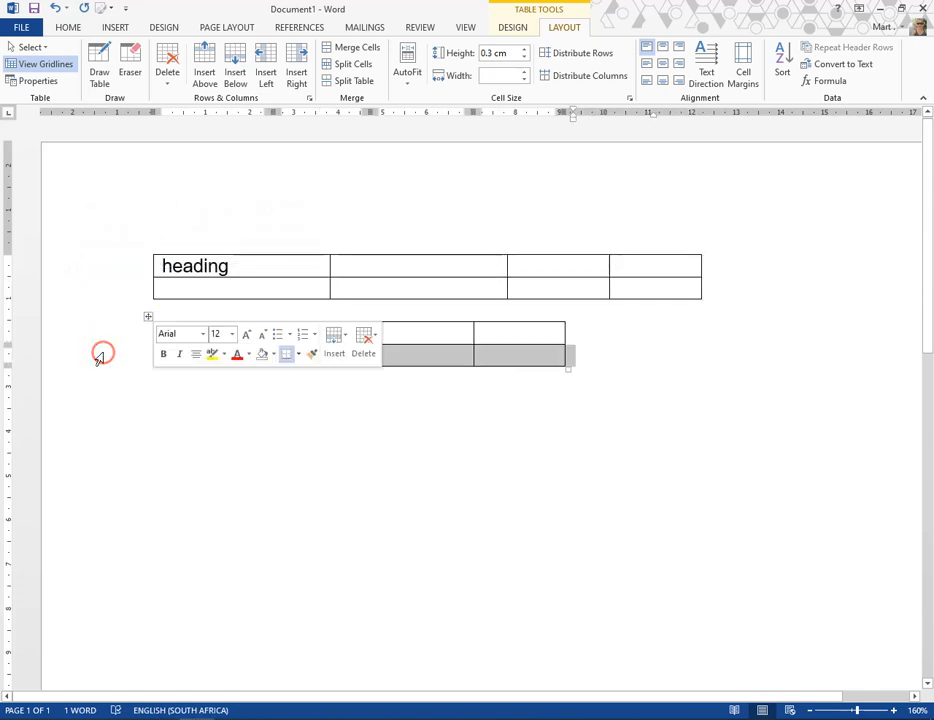
left_click_drag(133, 334, 117, 350)
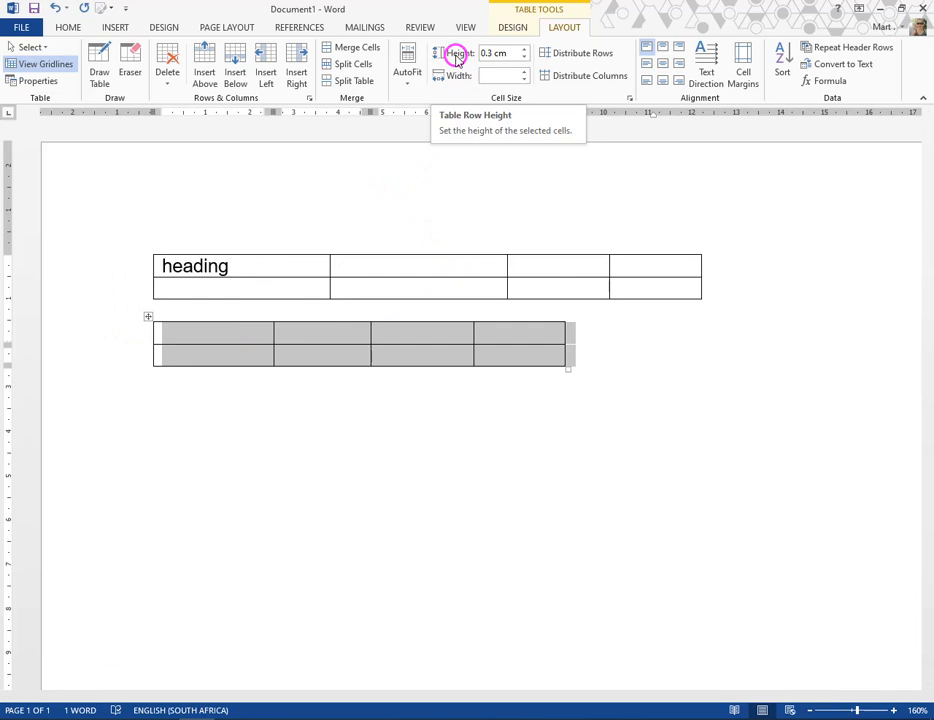
left_click(500, 54)
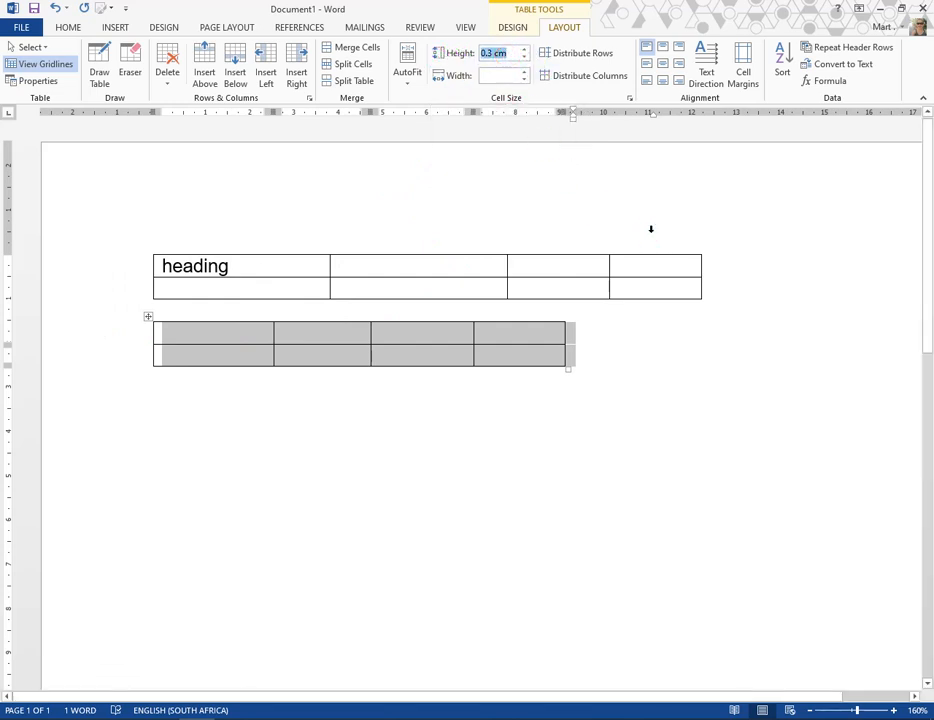
type("1")
key("Return")
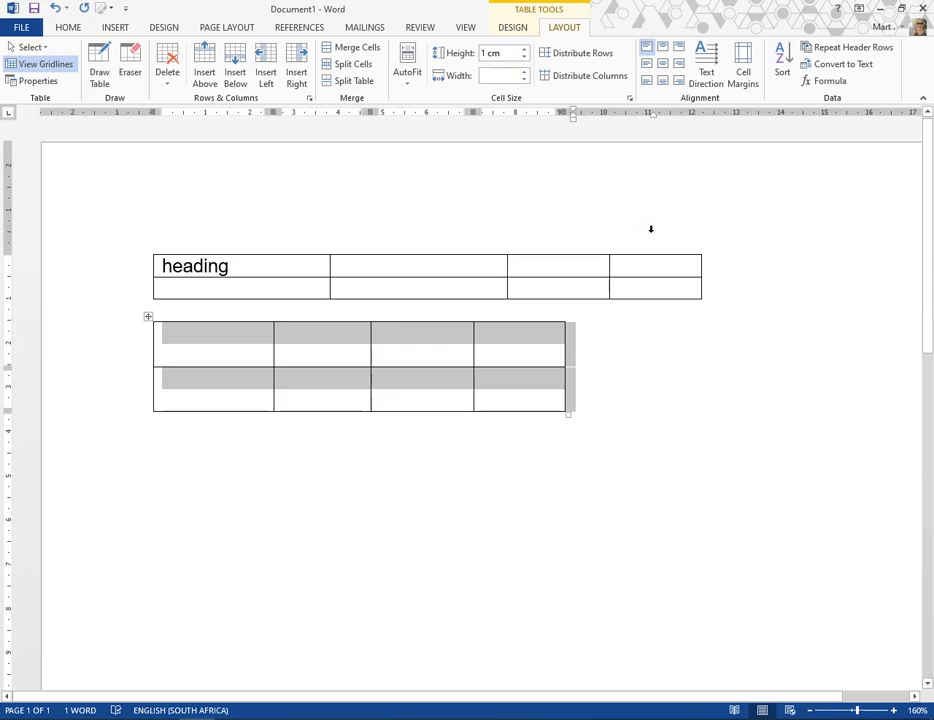
left_click(527, 384)
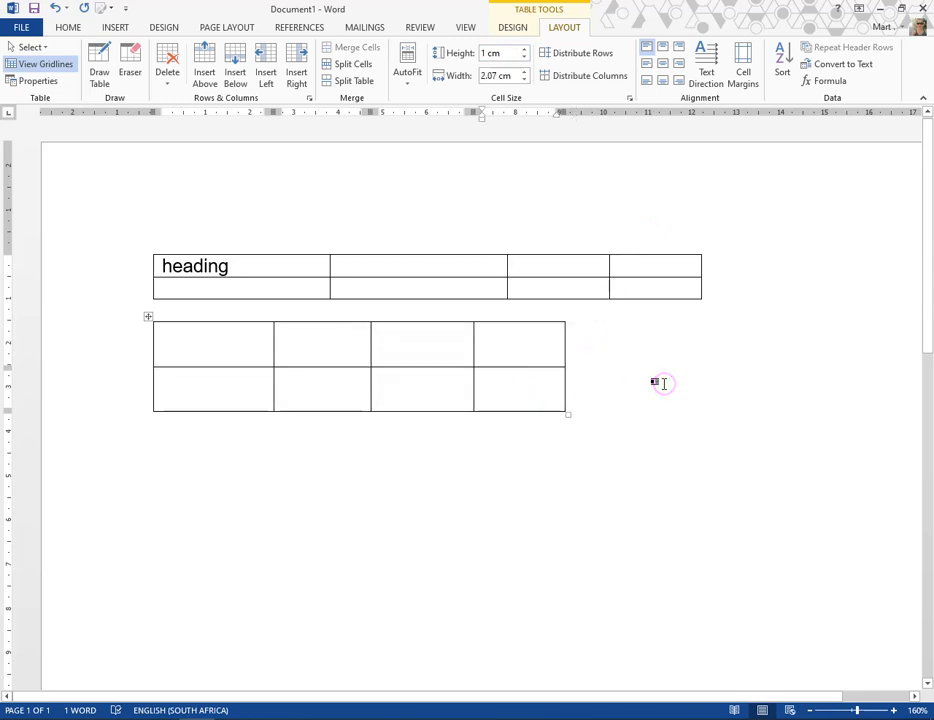